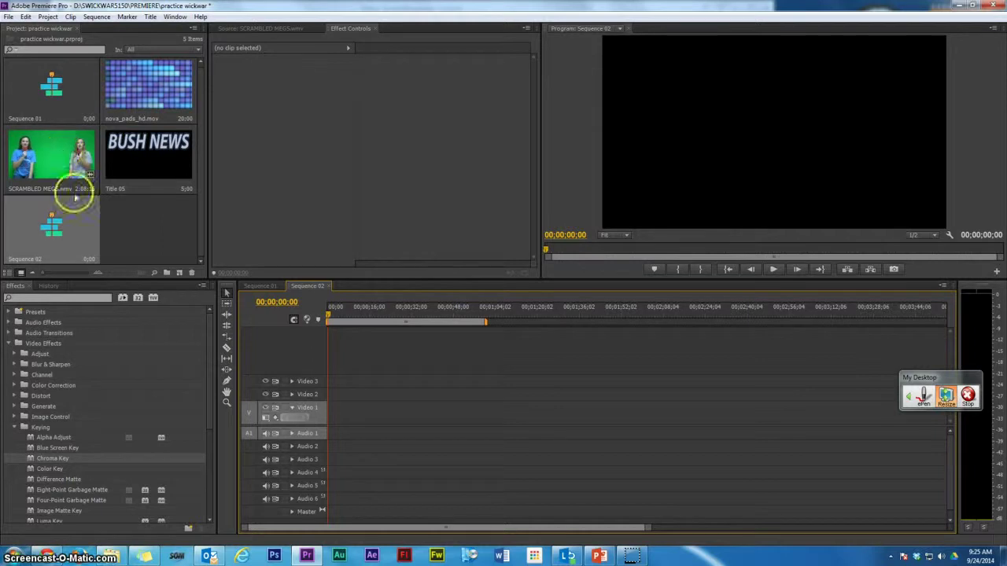
Cut Sequence 02 from the project and load SCRAMBLED MEGS.wmv in the source monitor.
right_click(39, 231)
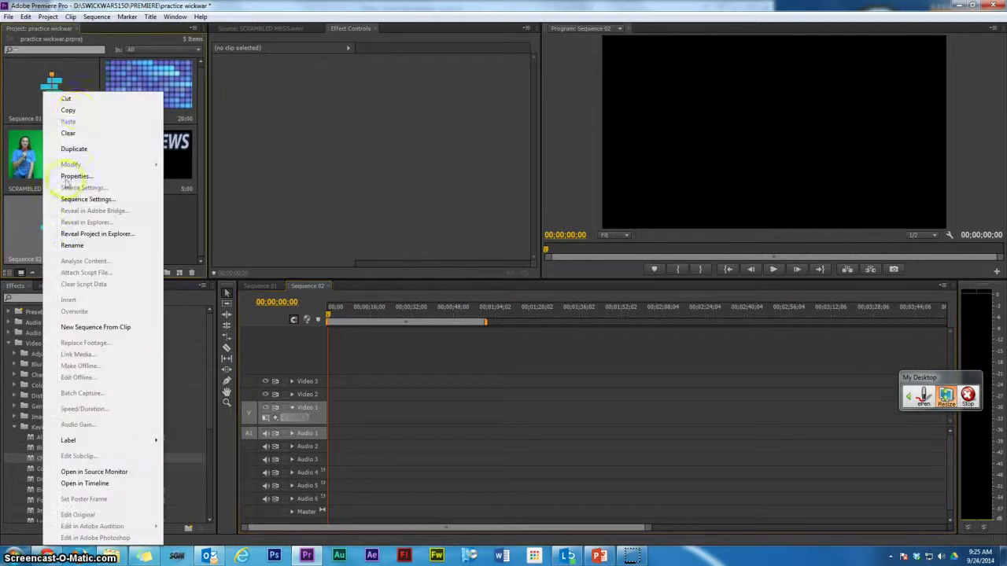
click(68, 99)
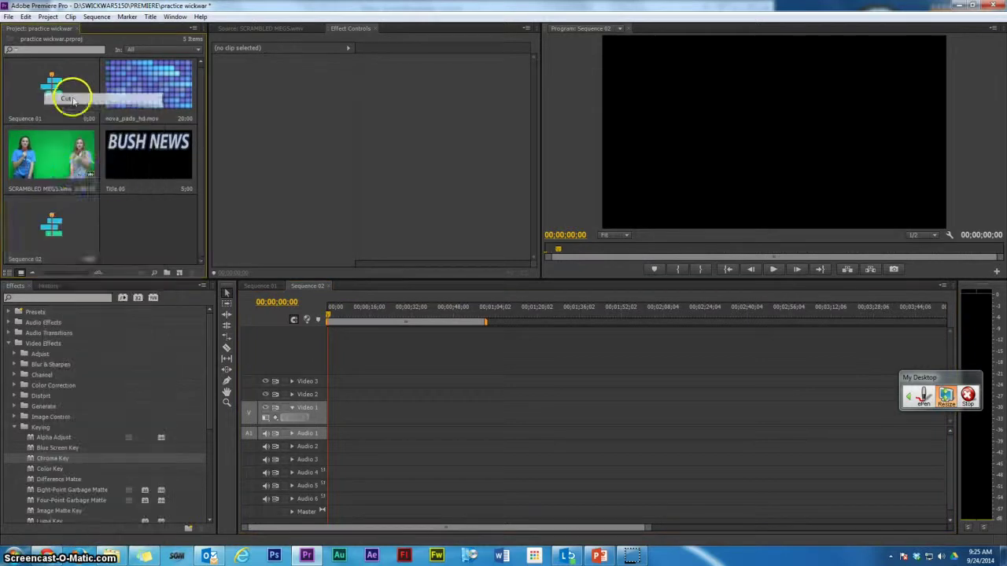
double_click(58, 167)
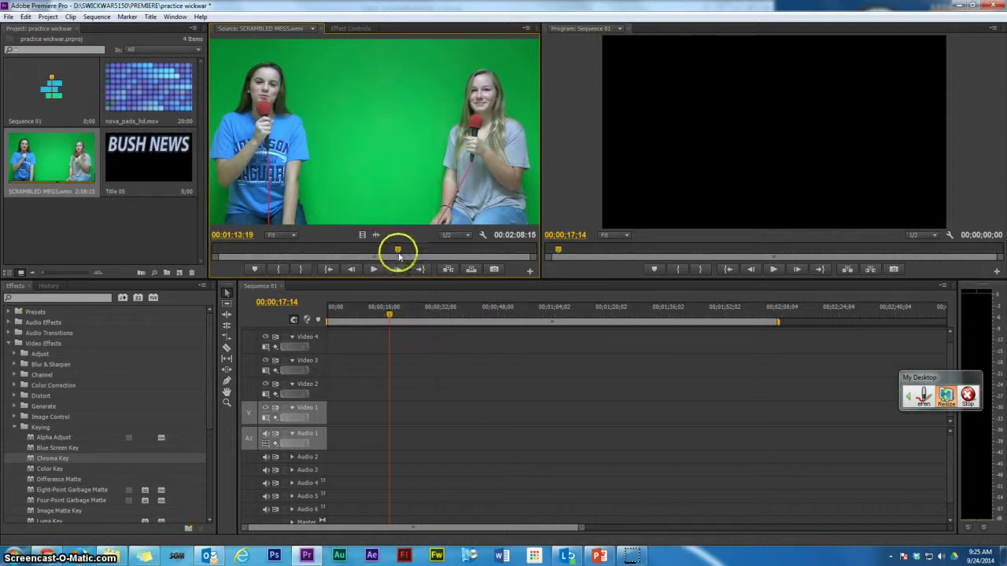
Mark a trial in point at 00;00;28;26 and an out point at 00;00;31;11 in the source clip.
drag(395, 249, 381, 249)
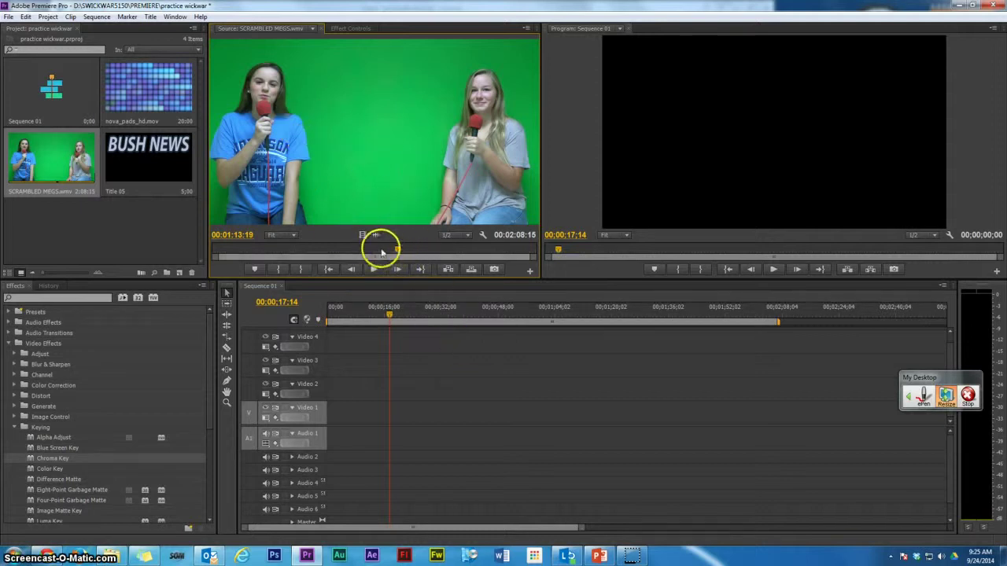
click(285, 250)
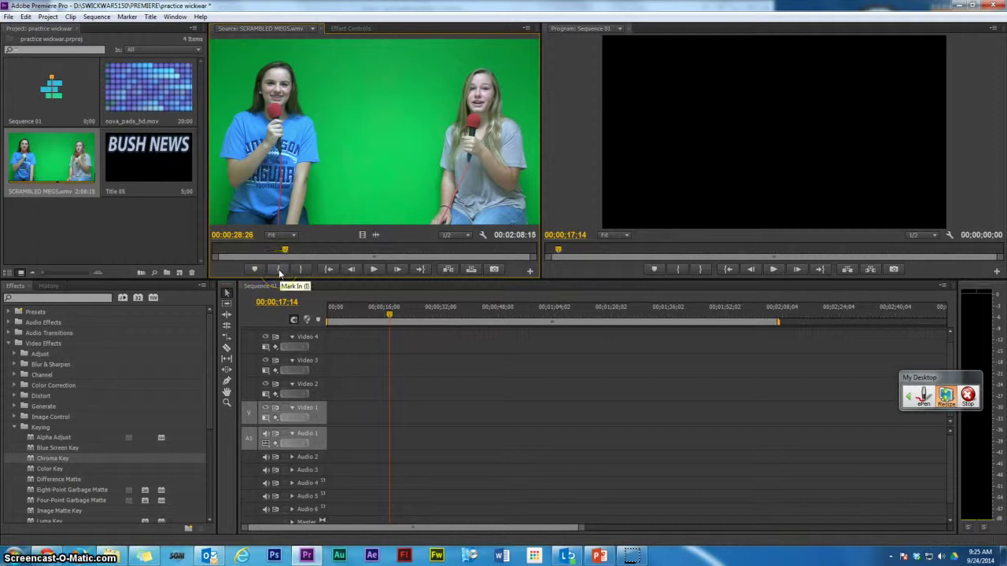
click(279, 269)
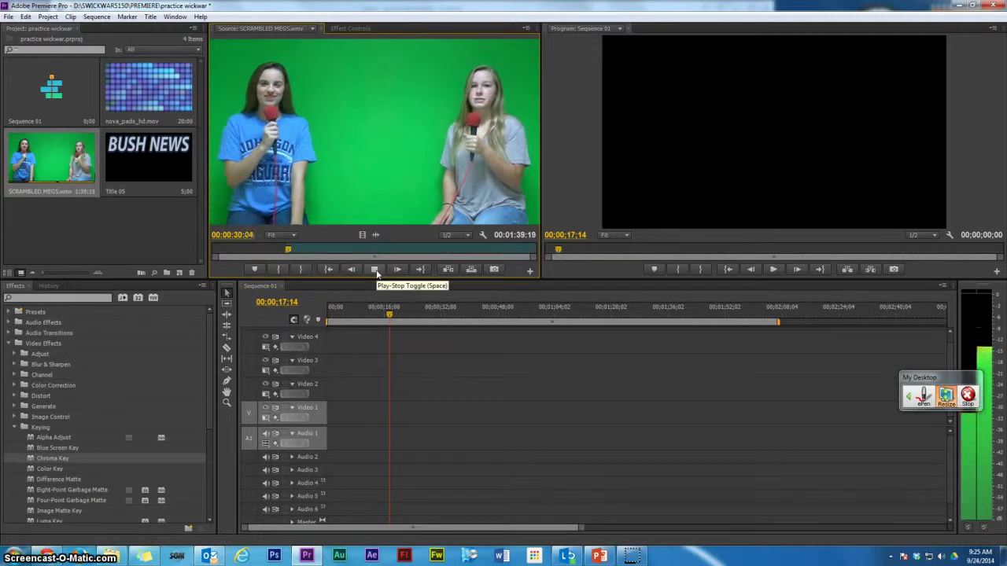
click(379, 273)
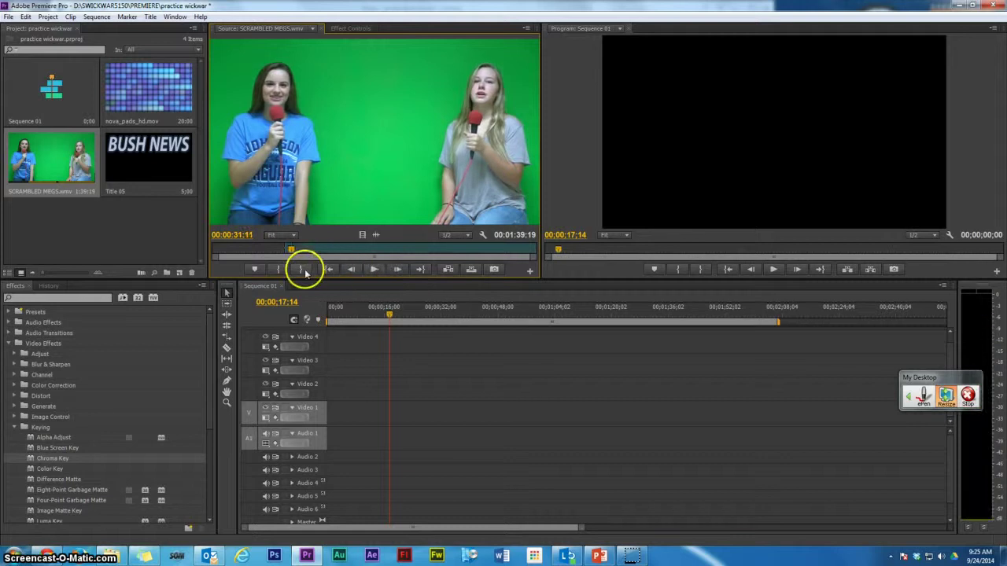
click(305, 271)
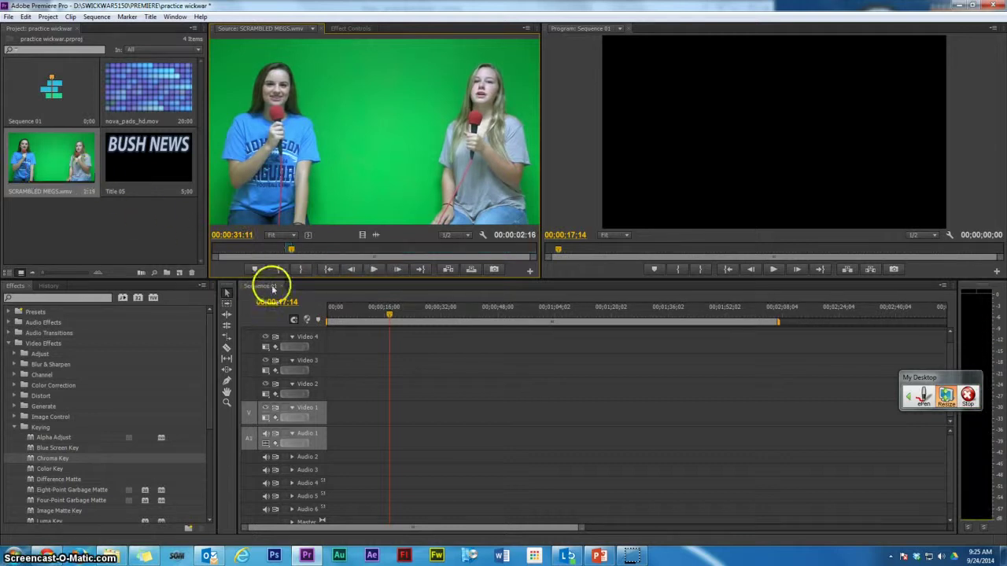
Mark in and out points at the very start and end of SCRAMBLED MEGS.wmv and place it at the start of Video 1.
drag(289, 250, 214, 251)
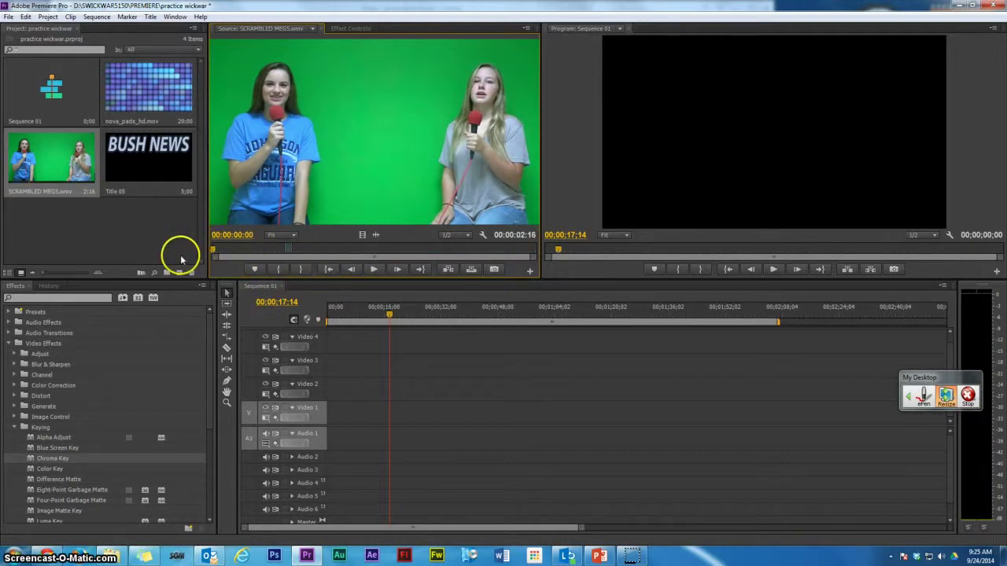
click(279, 269)
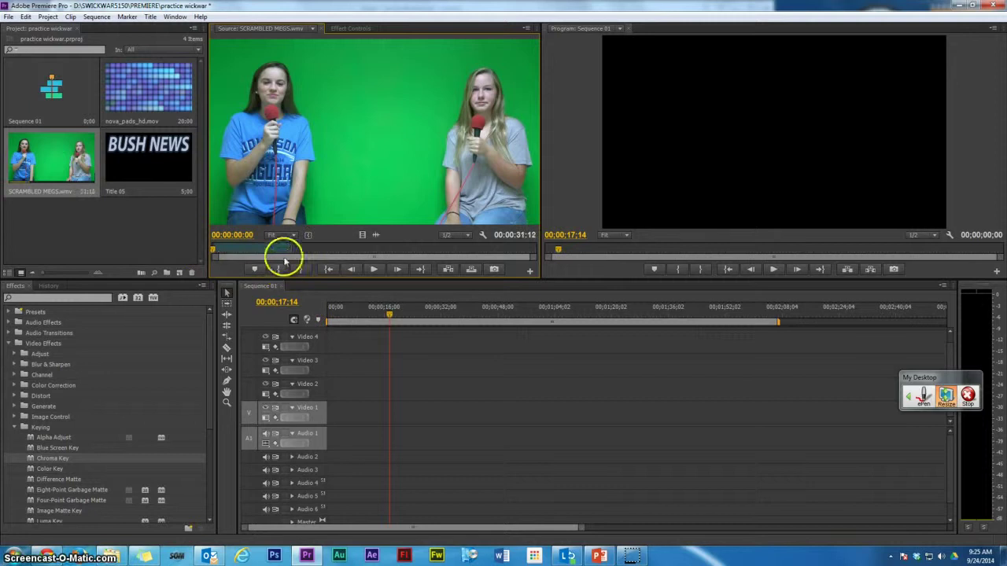
drag(223, 249, 561, 250)
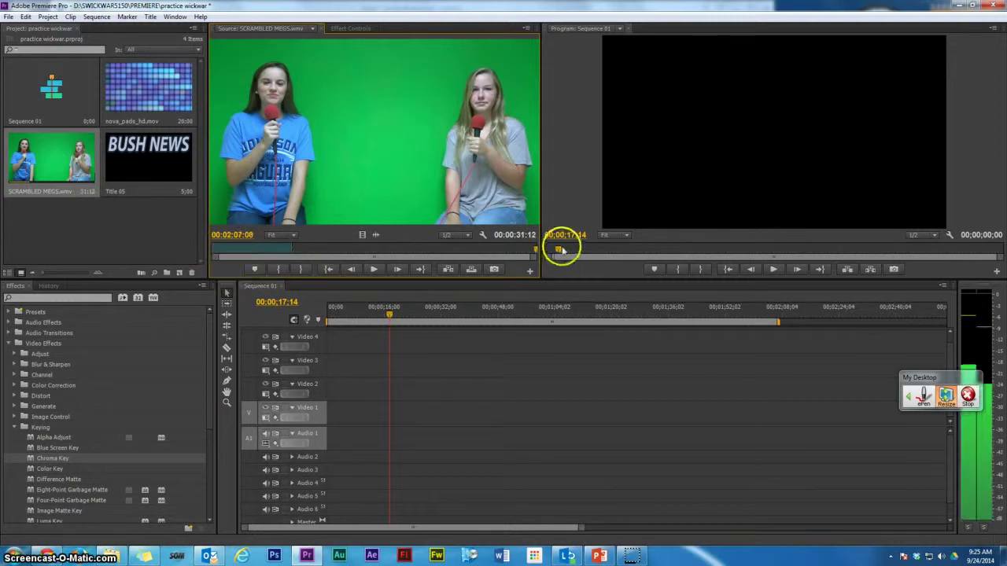
click(300, 269)
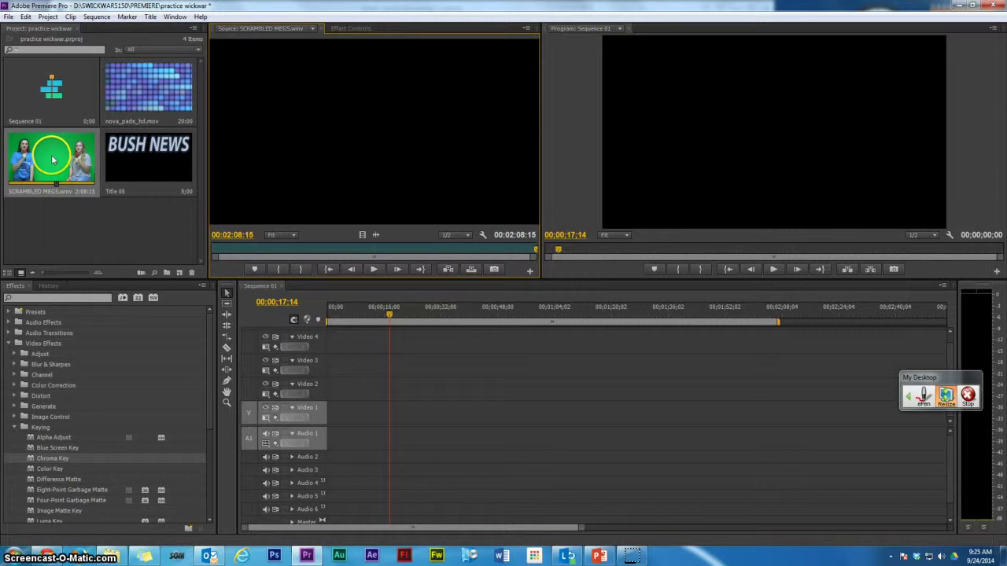
drag(63, 161, 330, 422)
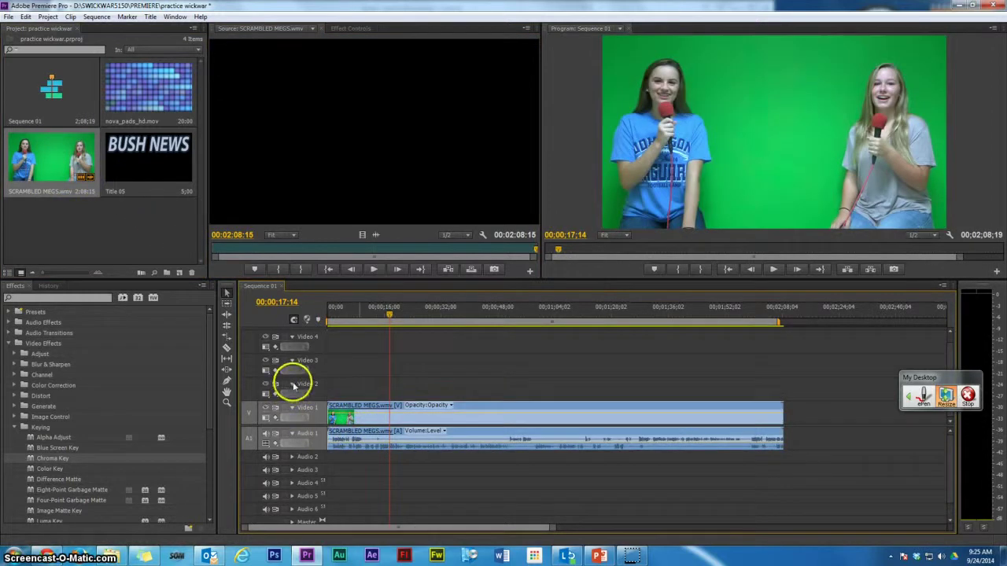
Collapse and re-expand the Video 2, Video 3 and Audio 1 tracks in the timeline.
click(293, 384)
click(294, 375)
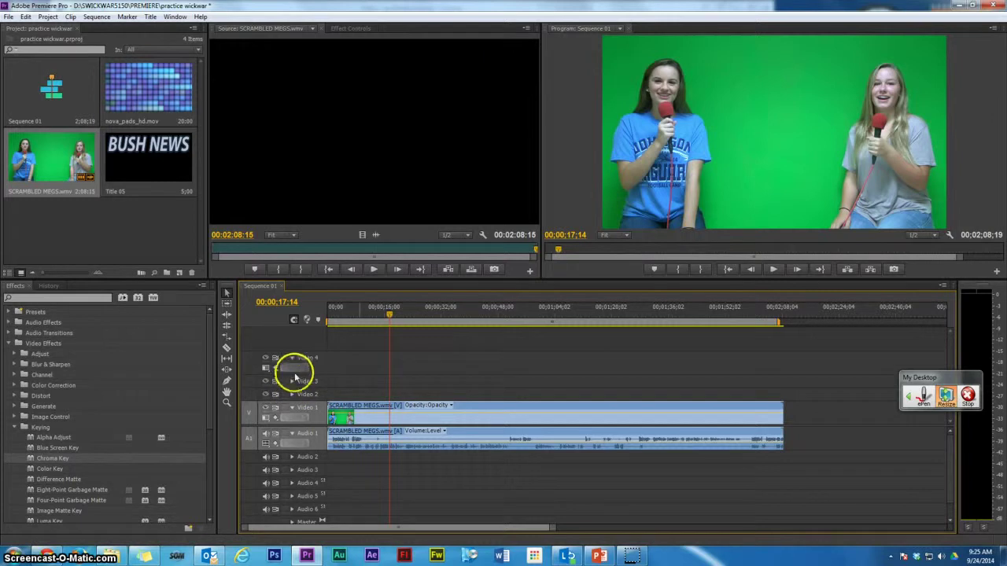
click(293, 382)
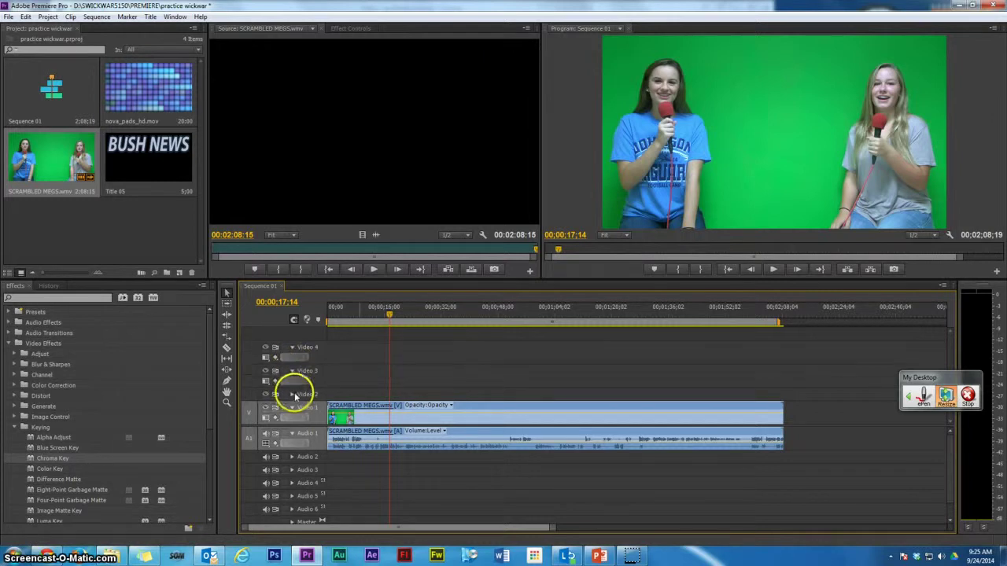
click(292, 394)
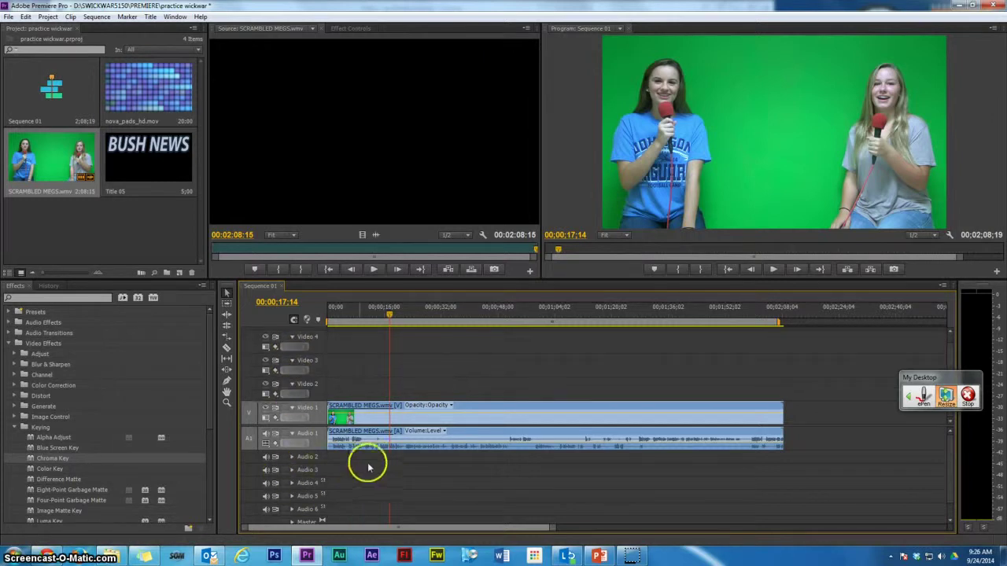
click(293, 434)
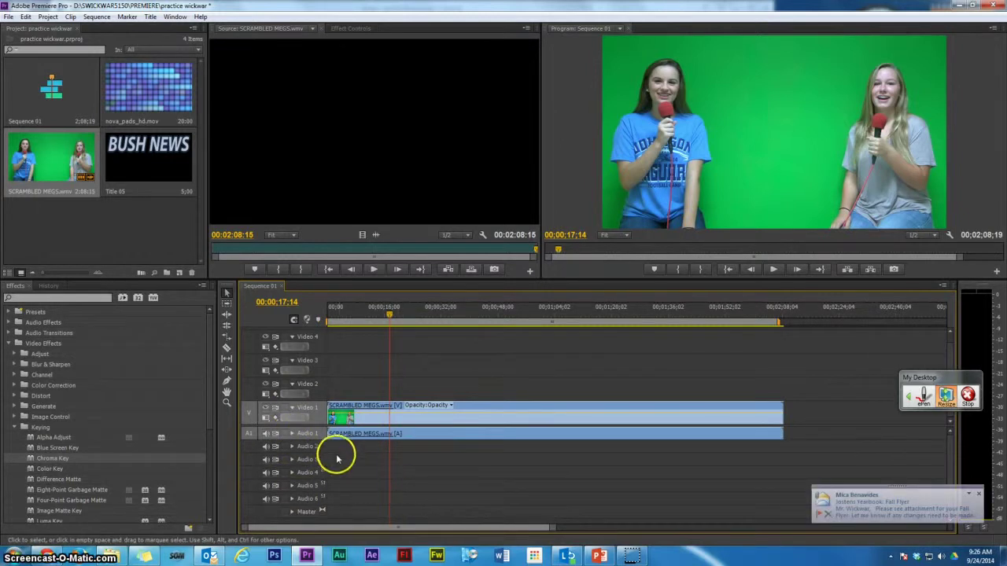
click(292, 434)
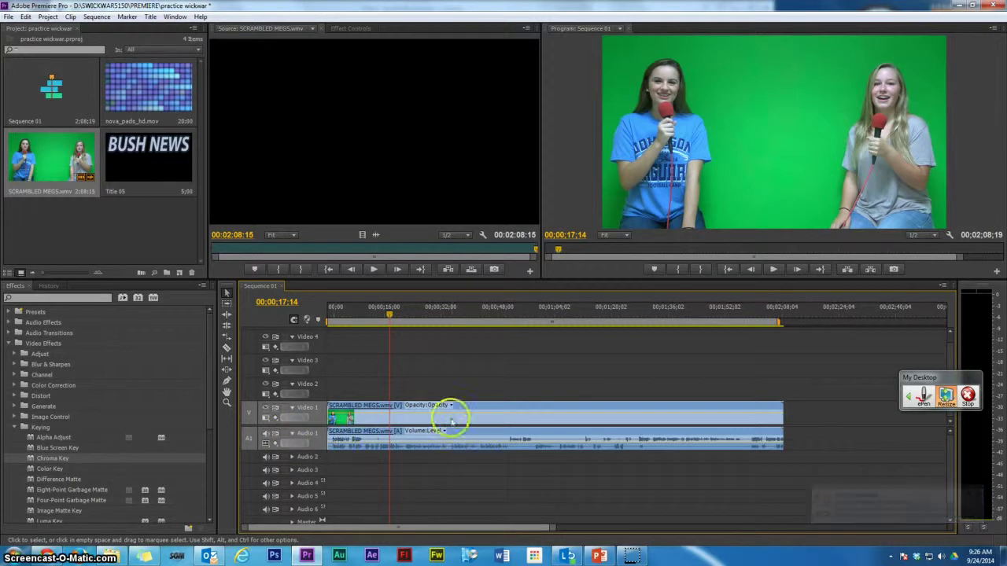
Apply the Chroma Key effect from the Keying video effects to the clip on Video 1.
key(space)
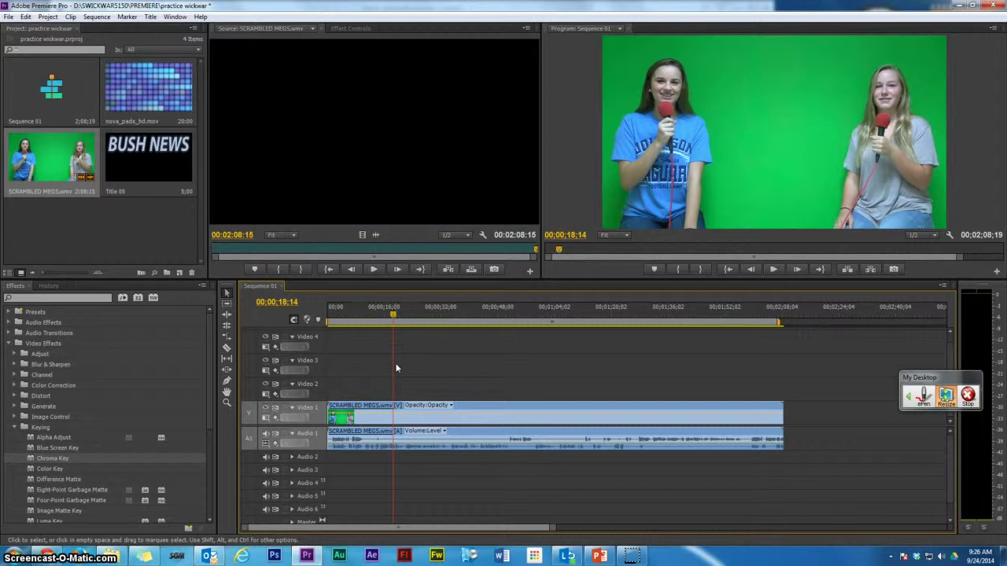
key(equal)
key(equal)
click(339, 555)
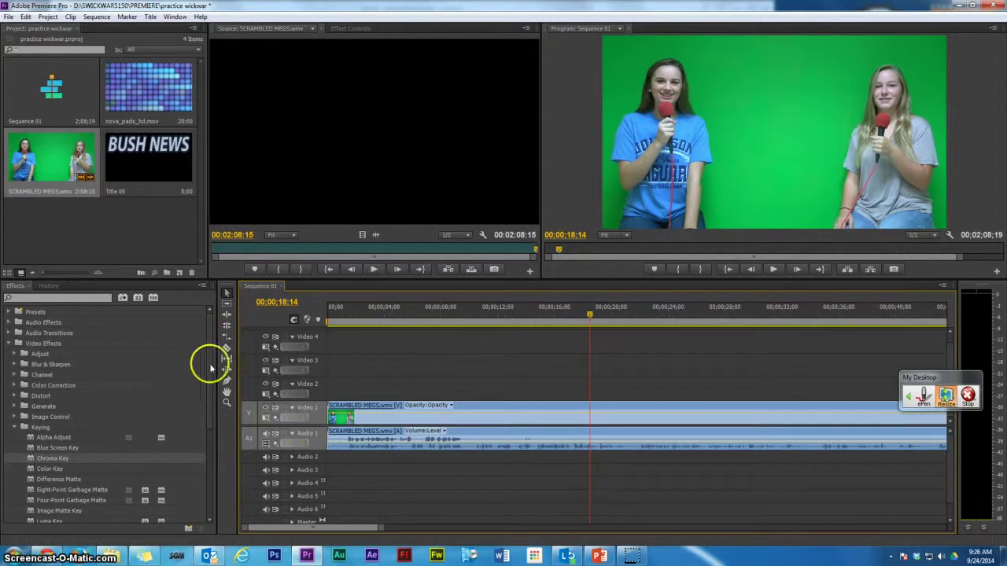
click(15, 429)
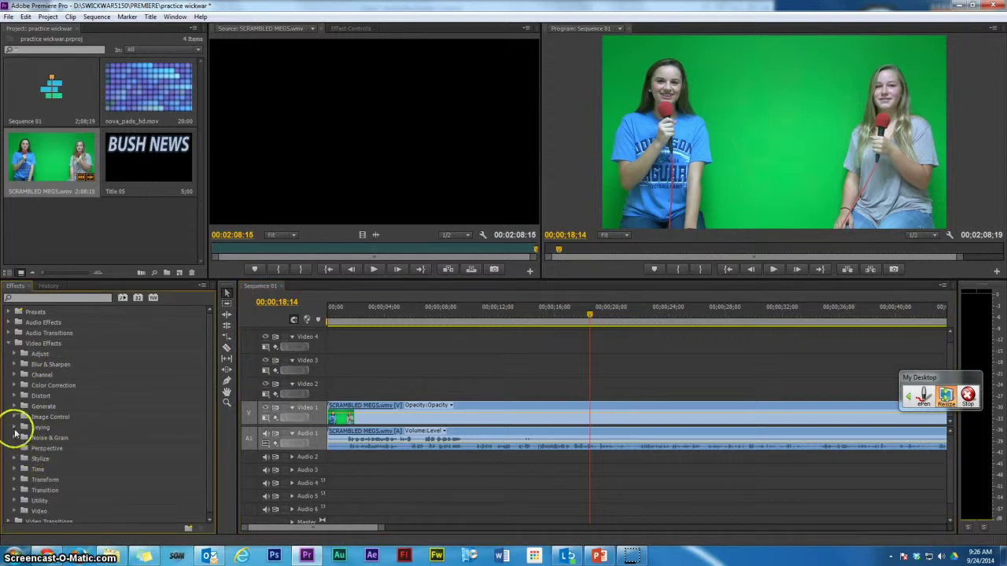
click(15, 428)
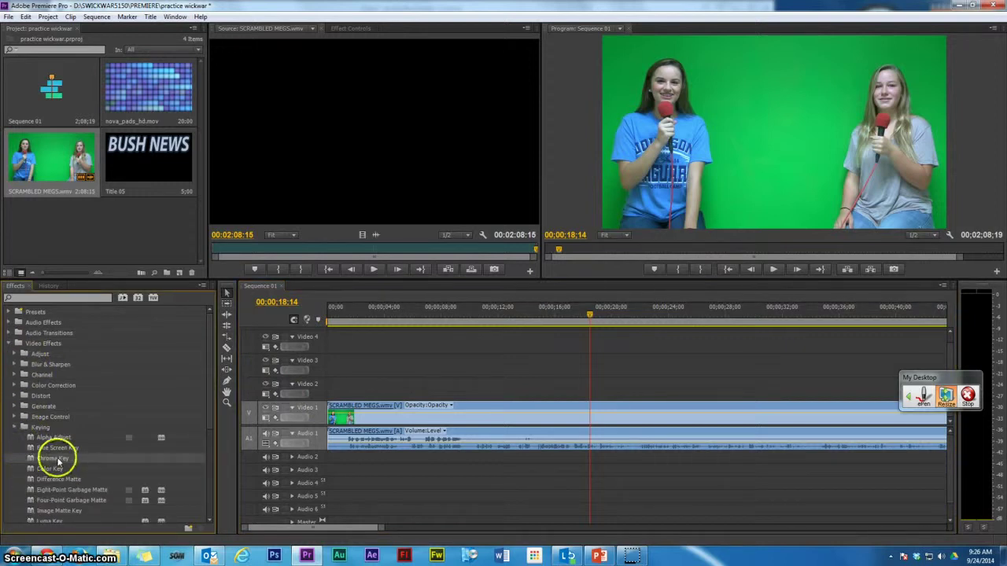
drag(57, 461, 487, 418)
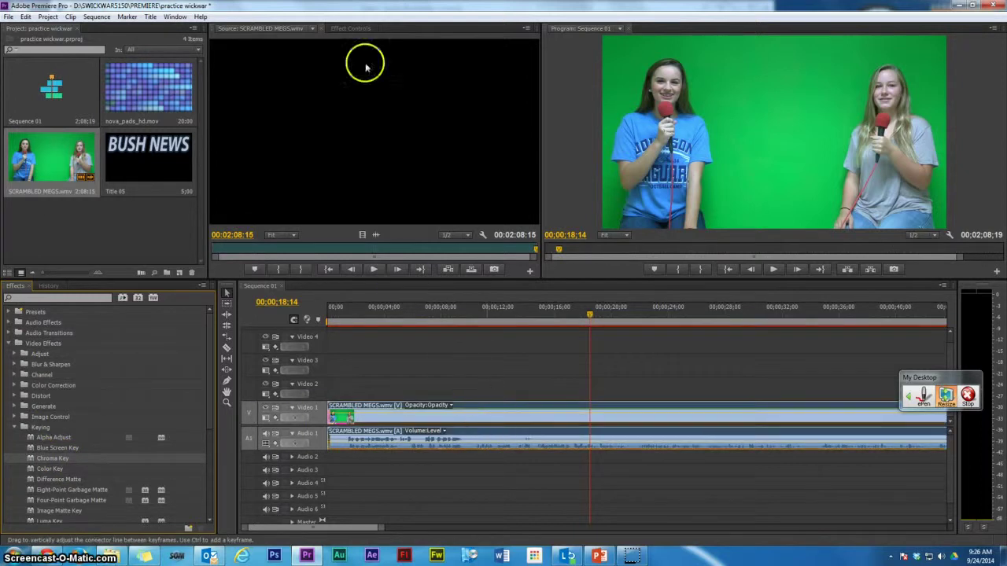
Sample the green background as the Chroma Key color and set the effect's Similarity to 60%.
click(350, 29)
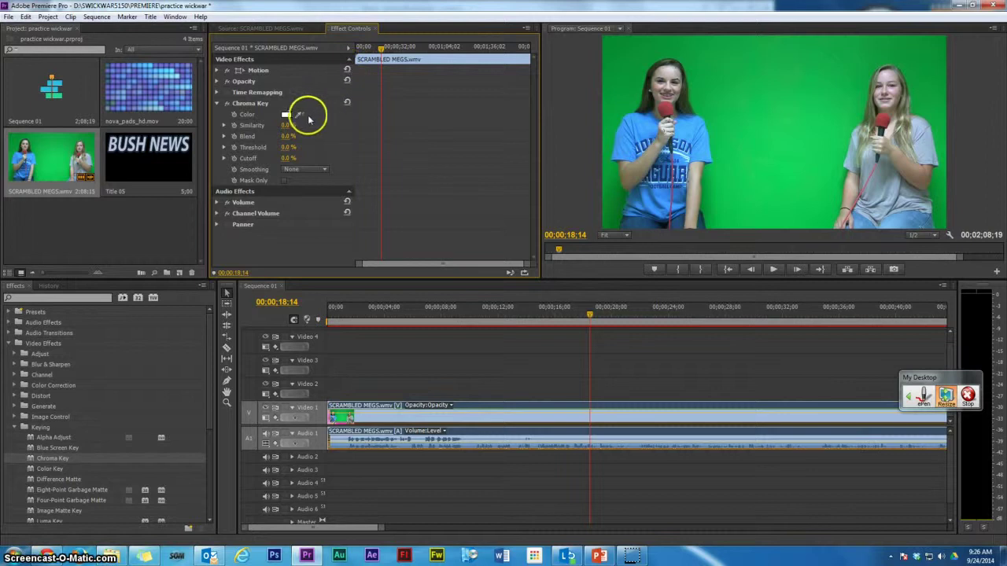
drag(300, 110, 760, 106)
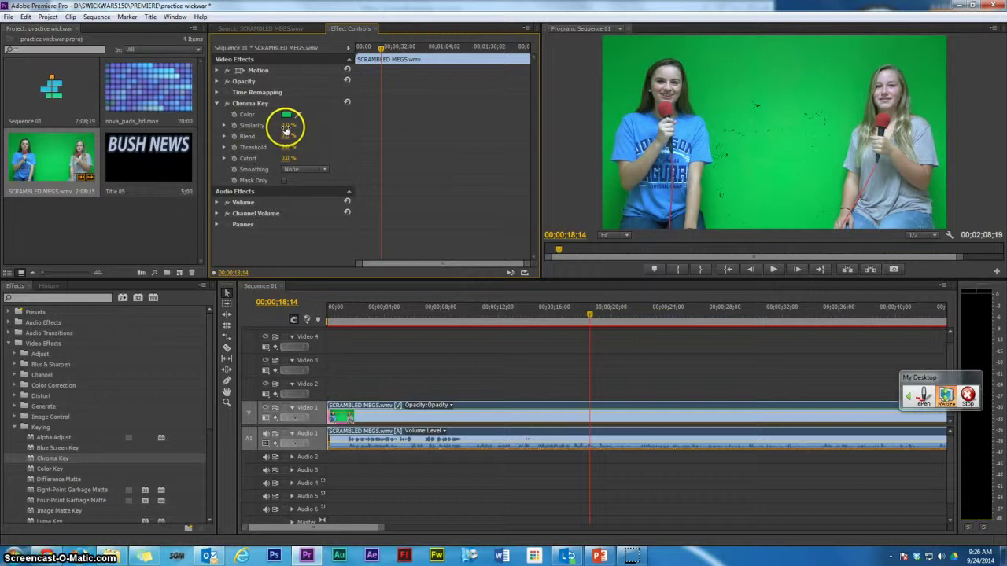
drag(287, 128, 343, 140)
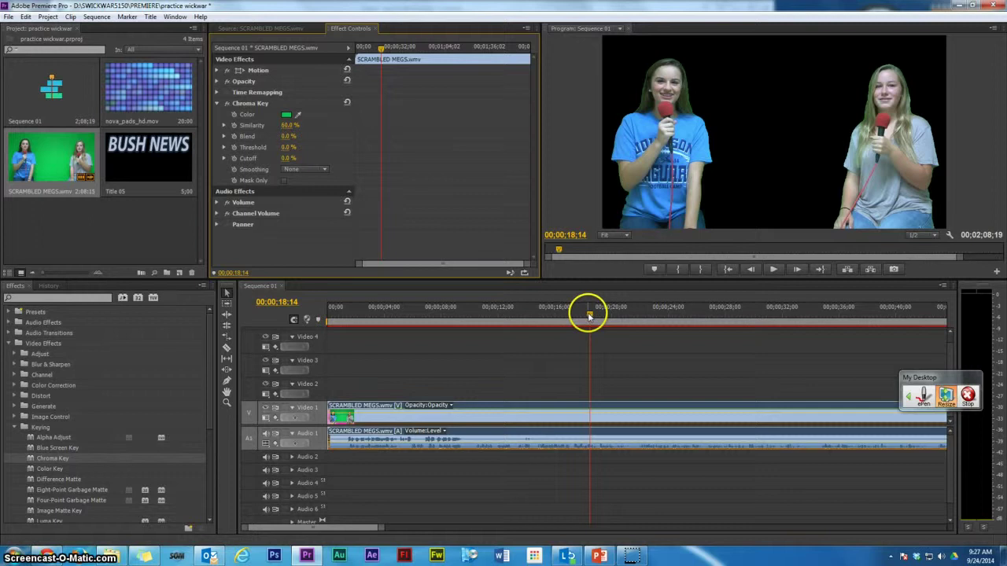
Play the sequence from its beginning to review the keyed footage.
drag(589, 315, 339, 322)
key(space)
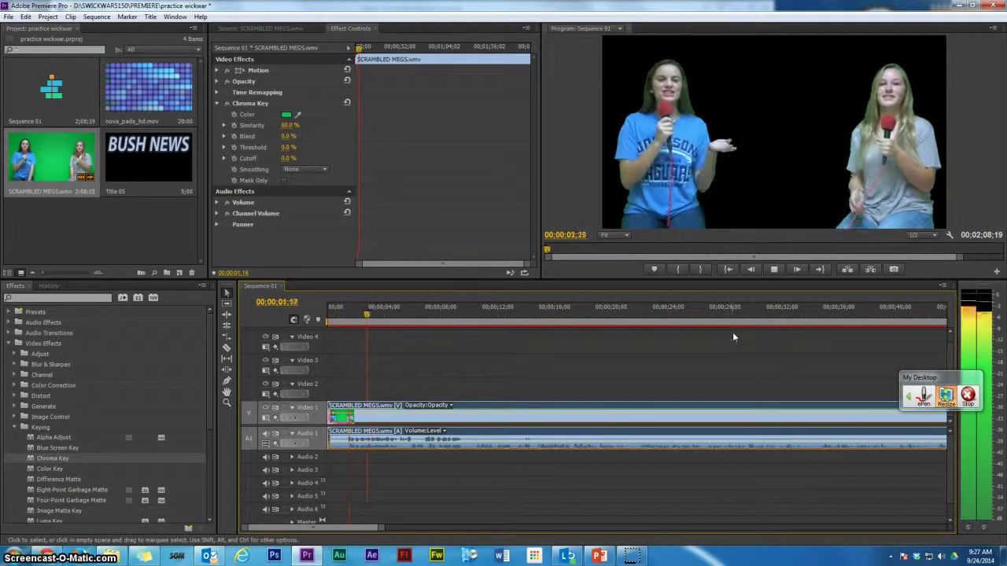
key(space)
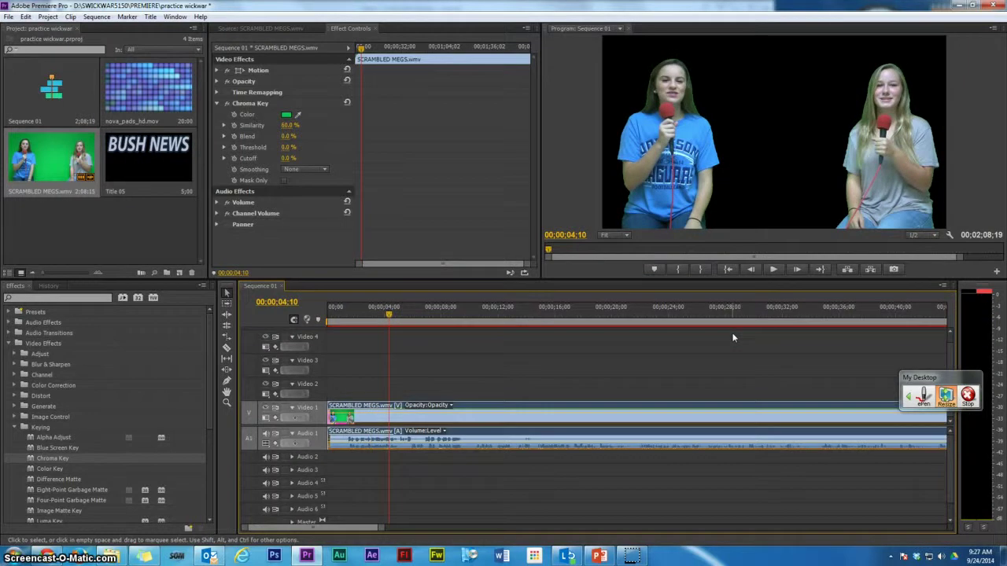
Trim the start of the clip on Video 1 at 00;00;00;27 and close the gap at the sequence start.
click(371, 384)
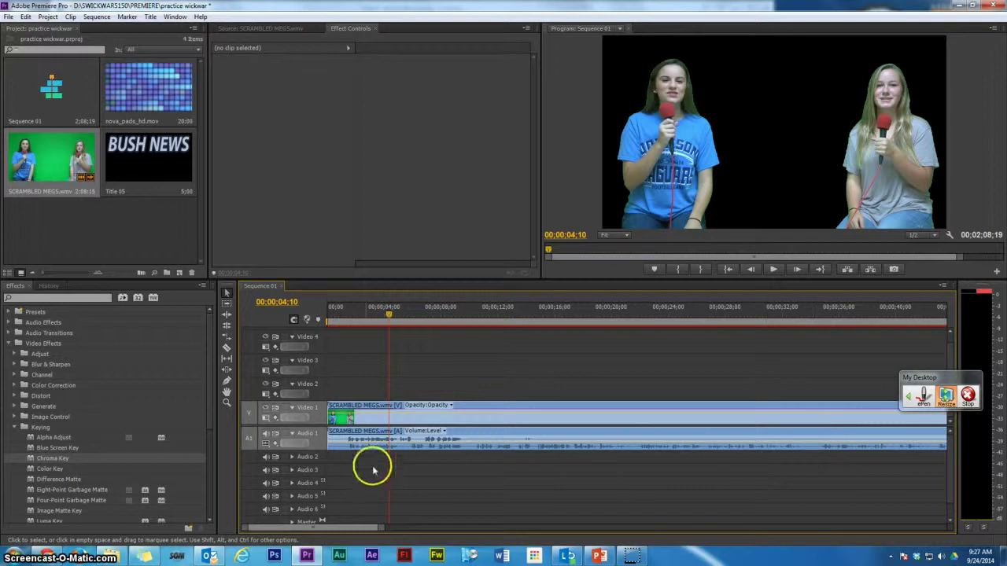
drag(389, 315, 339, 321)
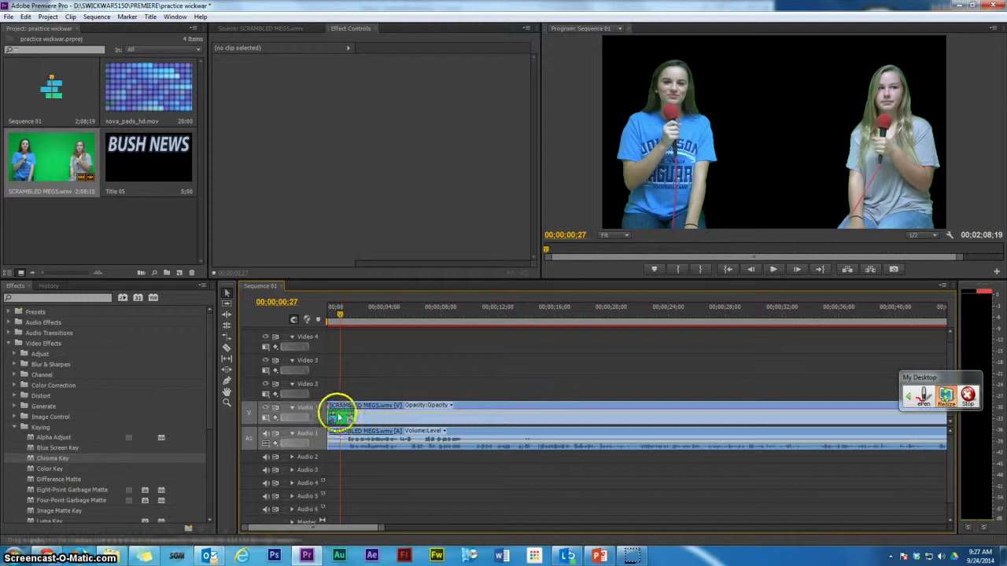
drag(332, 415, 348, 421)
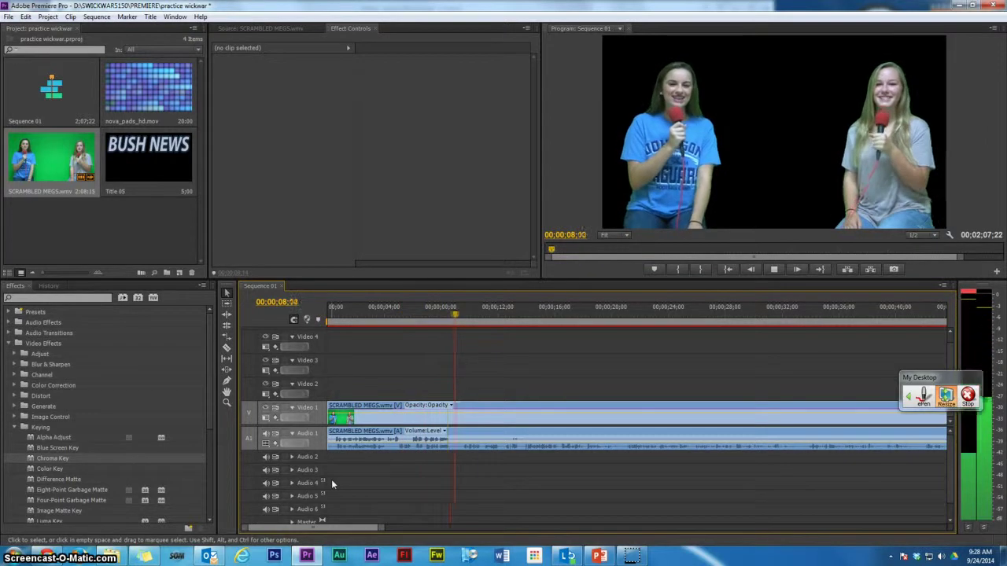
Split the clip on Video 1 and its audio at 00;00;09;02 with the Razor tool.
click(365, 490)
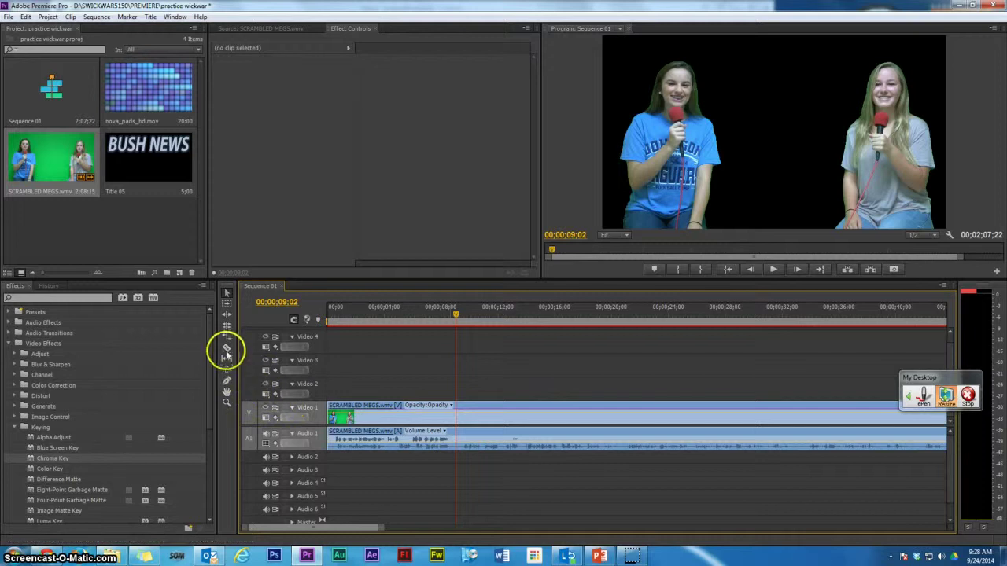
click(227, 349)
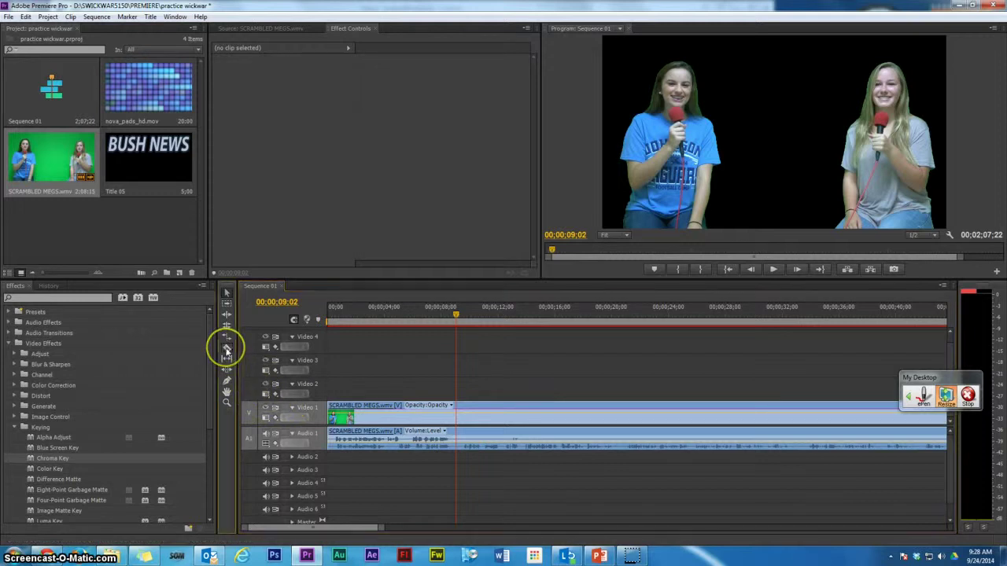
click(457, 437)
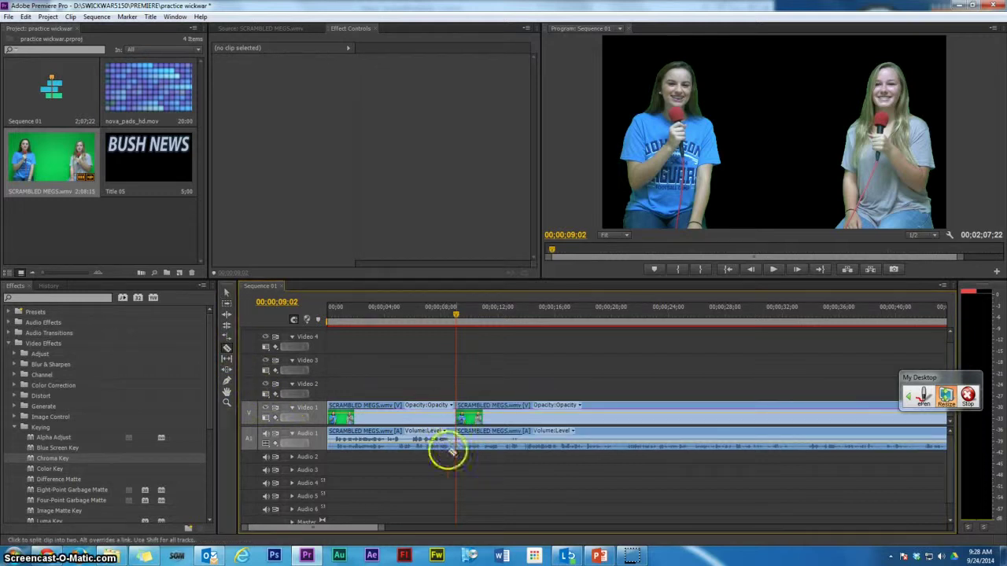
Play on from the first cut and split the clip and its audio at 00;00;20;16 with the Razor tool.
key(space)
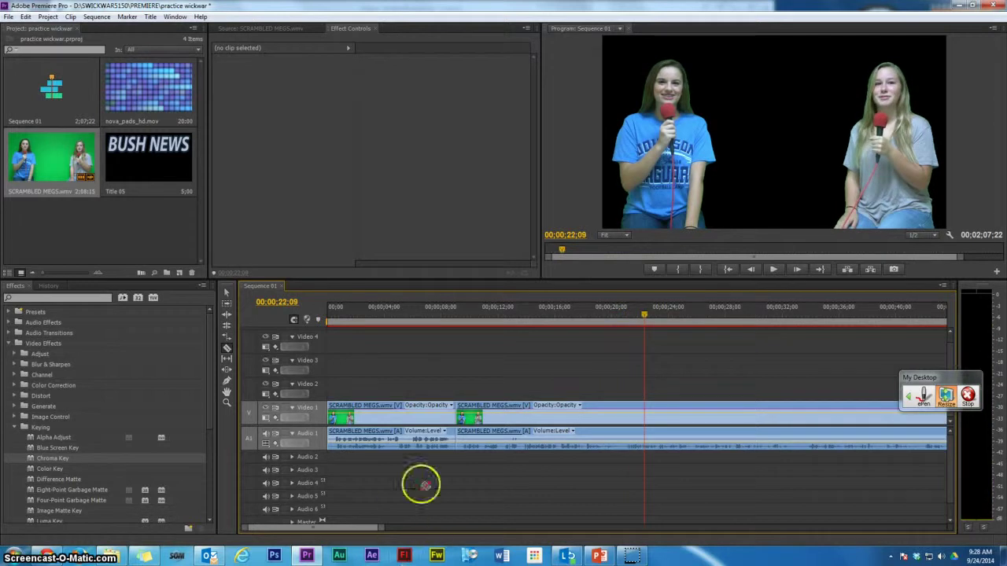
drag(645, 314, 619, 315)
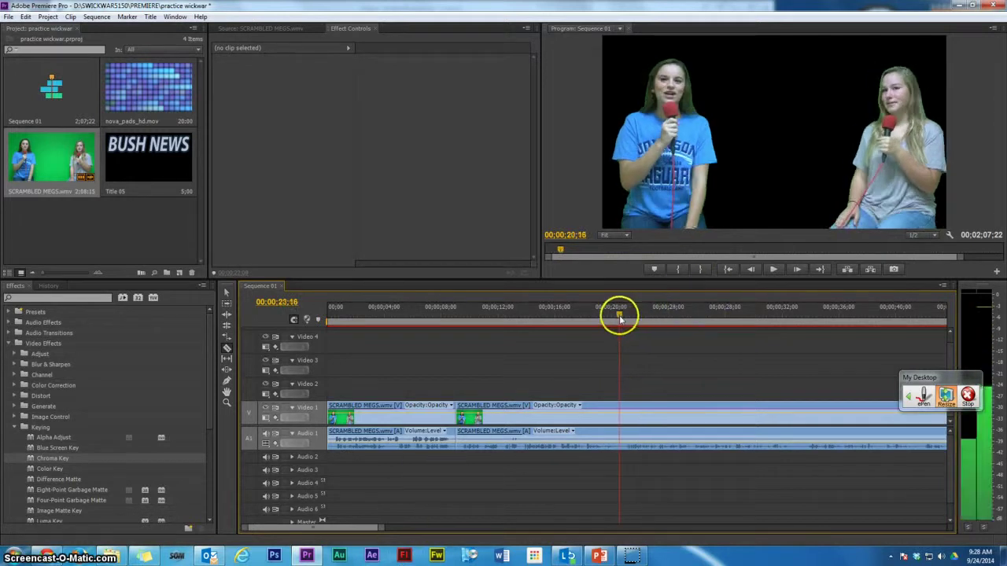
click(620, 439)
Review the footage past the second cut and split the clip and its audio at 00;00;33;09.
key(space)
mouse_move(566, 555)
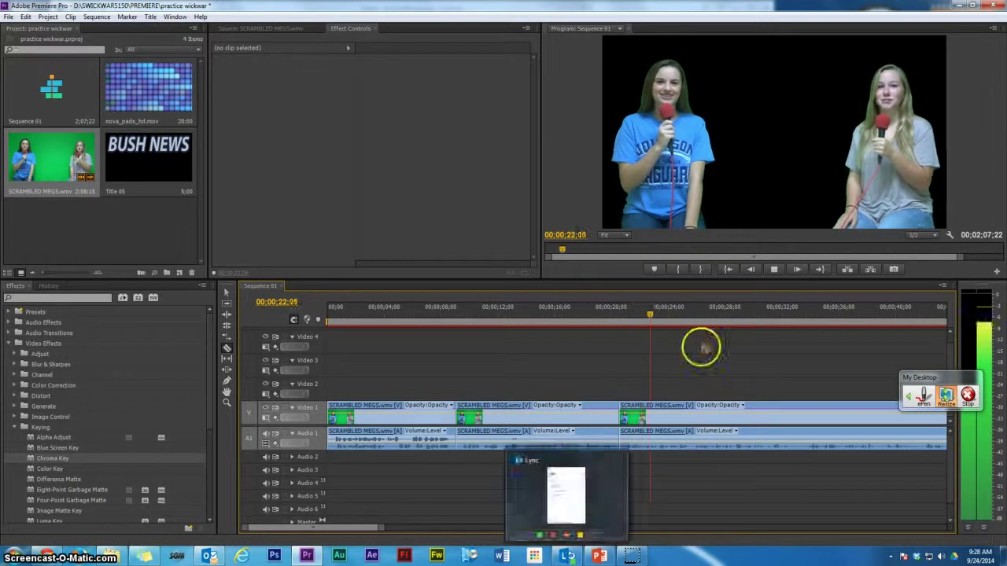
drag(663, 327, 770, 323)
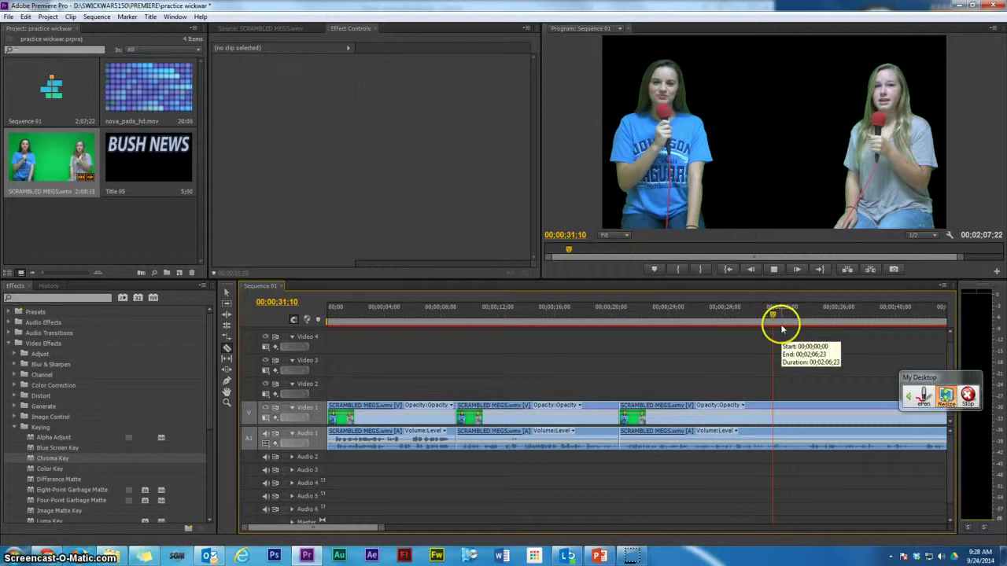
key(space)
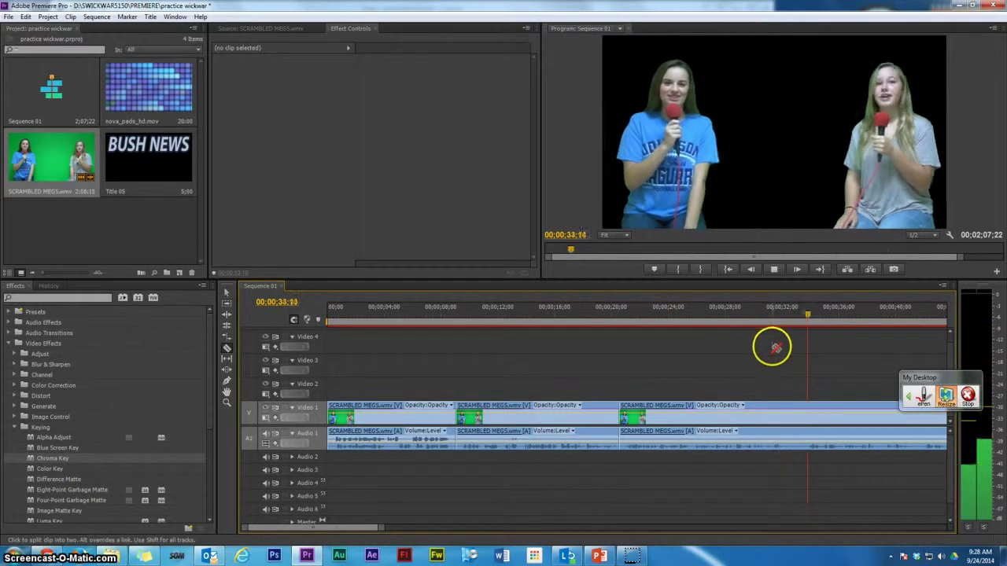
key(space)
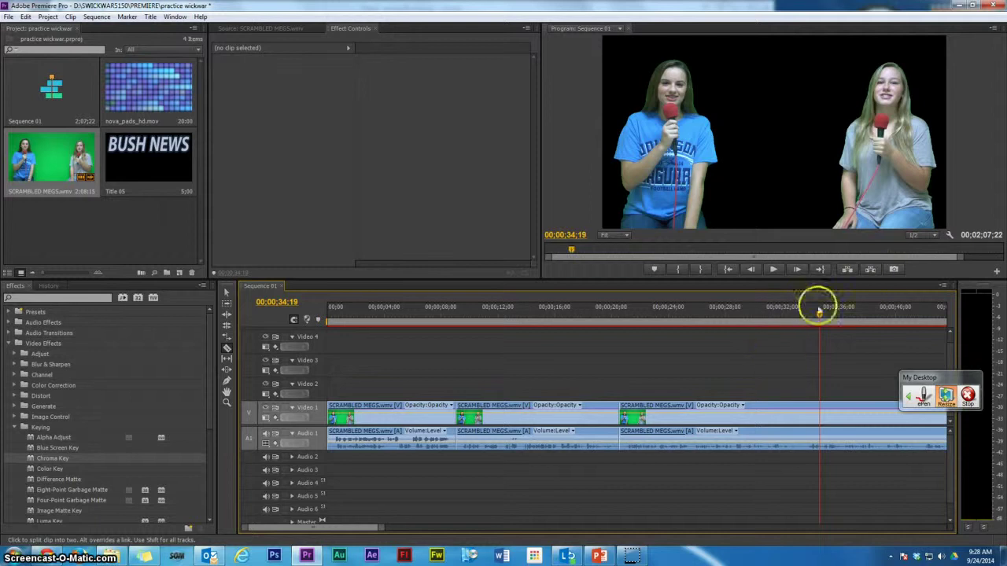
drag(819, 313, 801, 317)
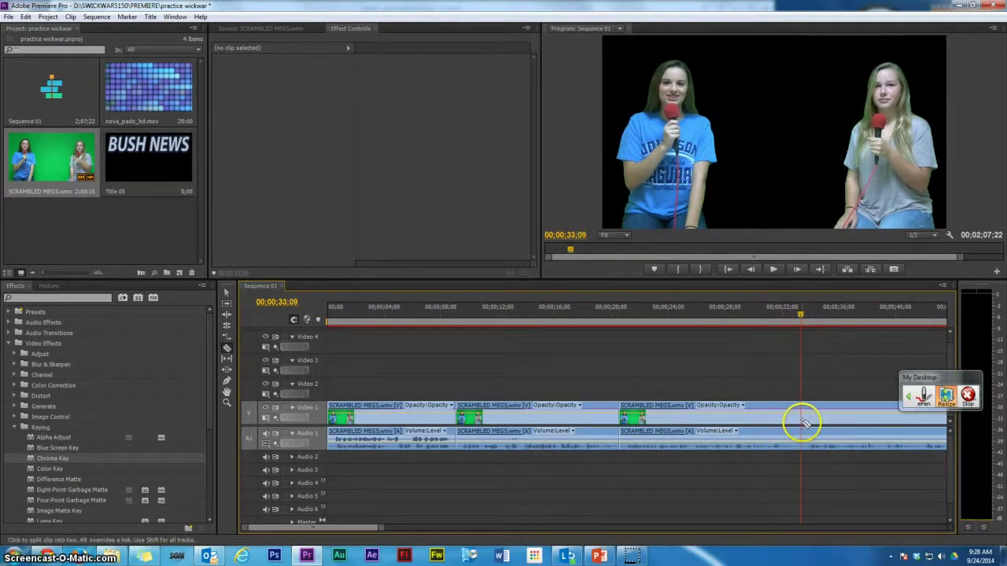
click(803, 423)
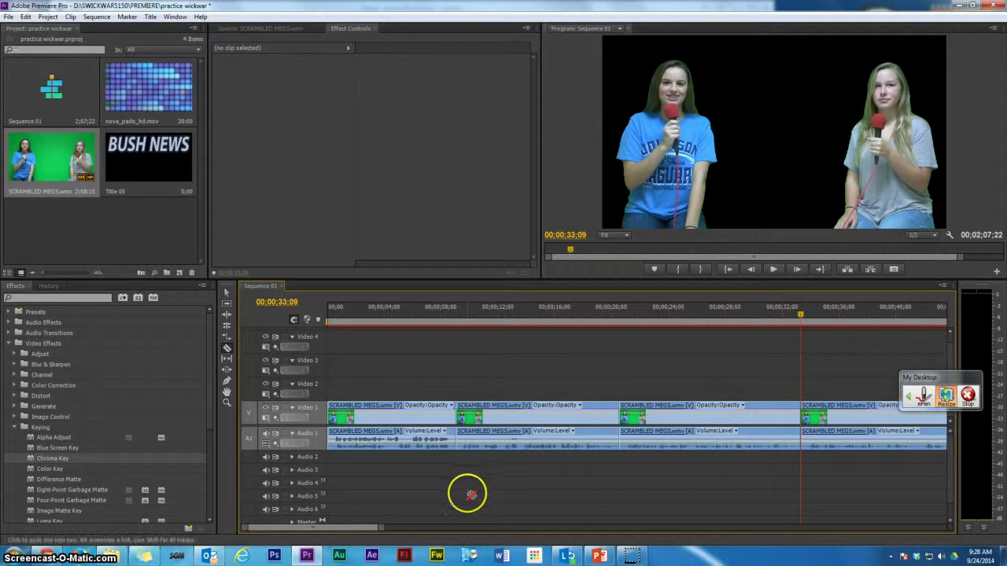
Split the remaining footage after 00;00;33;09 at four more spots spread towards its end, and play part of the last piece.
key(minus)
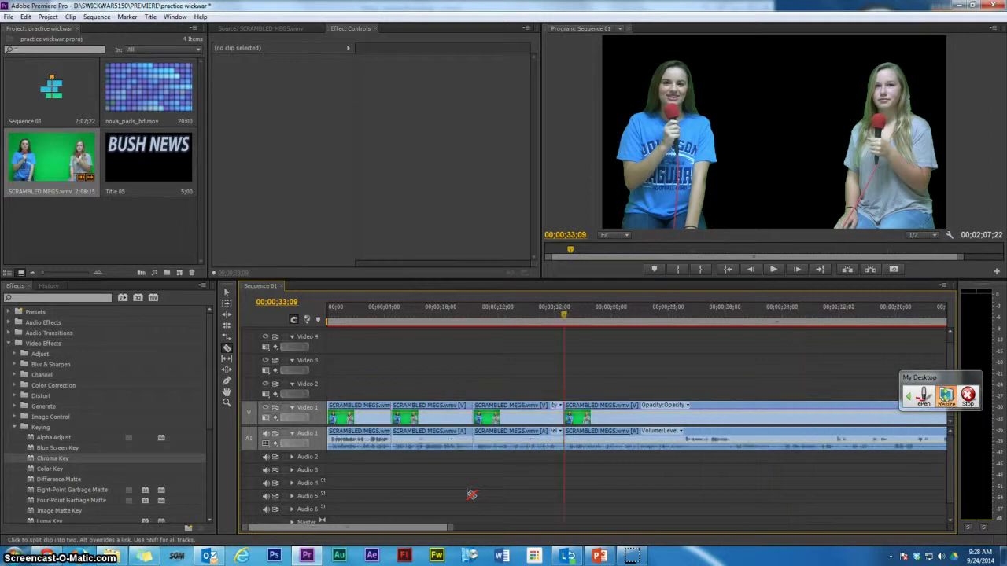
key(minus)
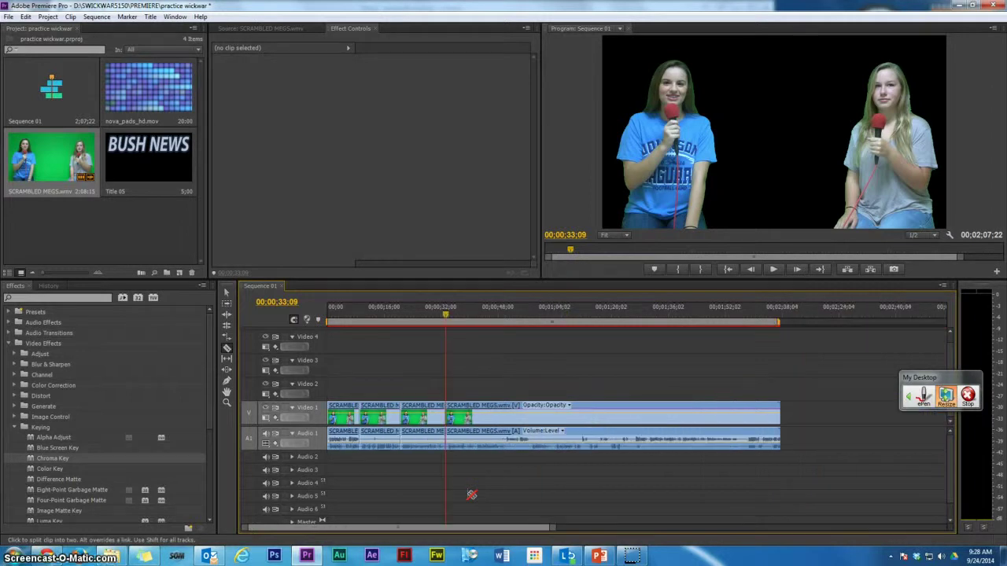
click(521, 417)
click(589, 417)
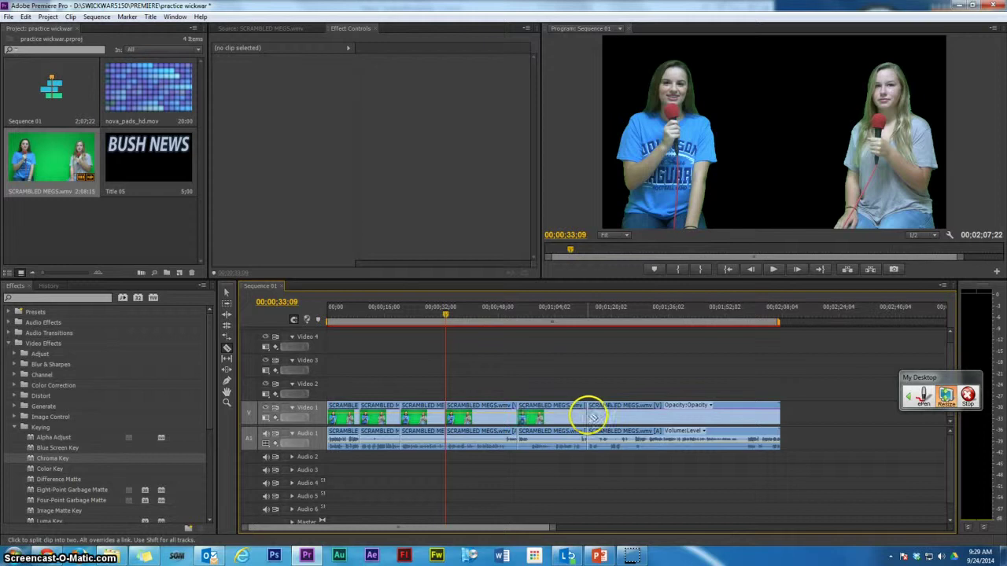
click(669, 418)
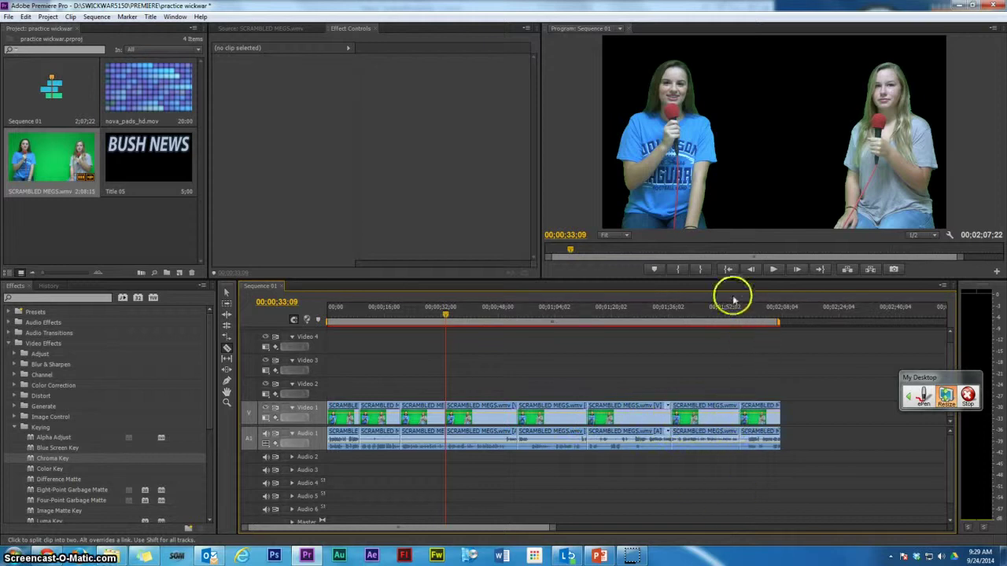
click(741, 322)
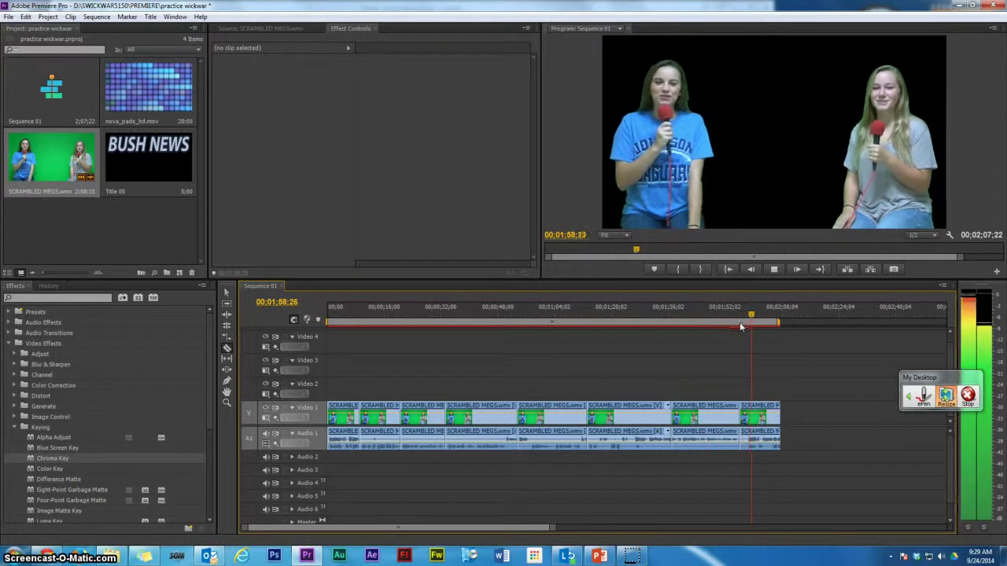
click(741, 332)
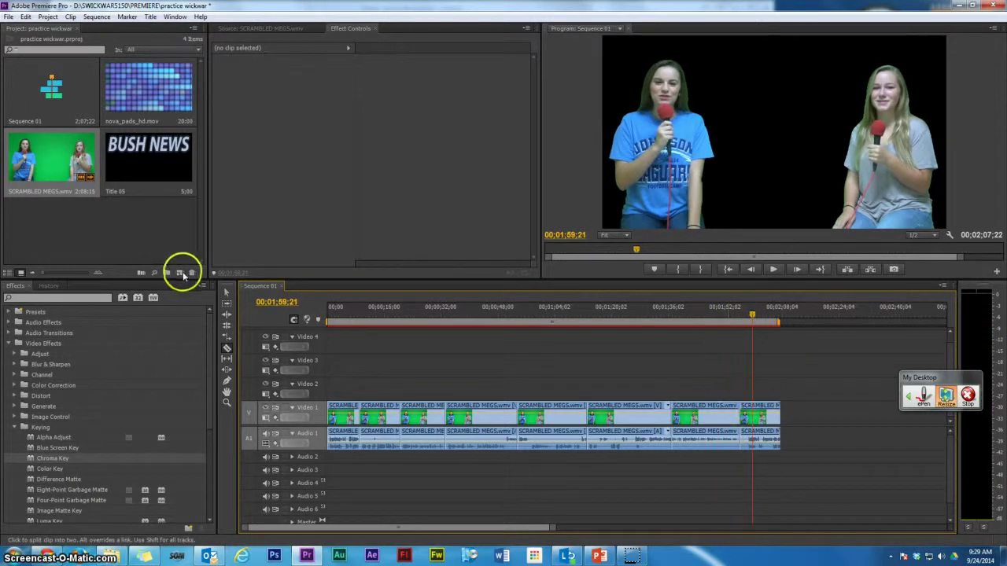
Move the first clip segment past the end of the footage and the original last segment to the sequence start.
click(227, 294)
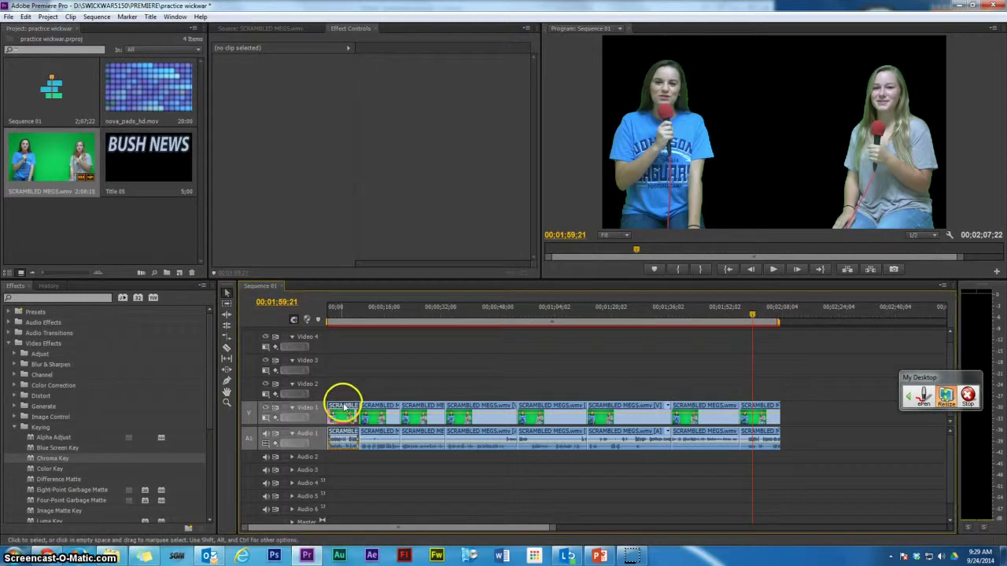
drag(342, 404, 875, 409)
drag(807, 402, 351, 448)
drag(464, 411, 518, 405)
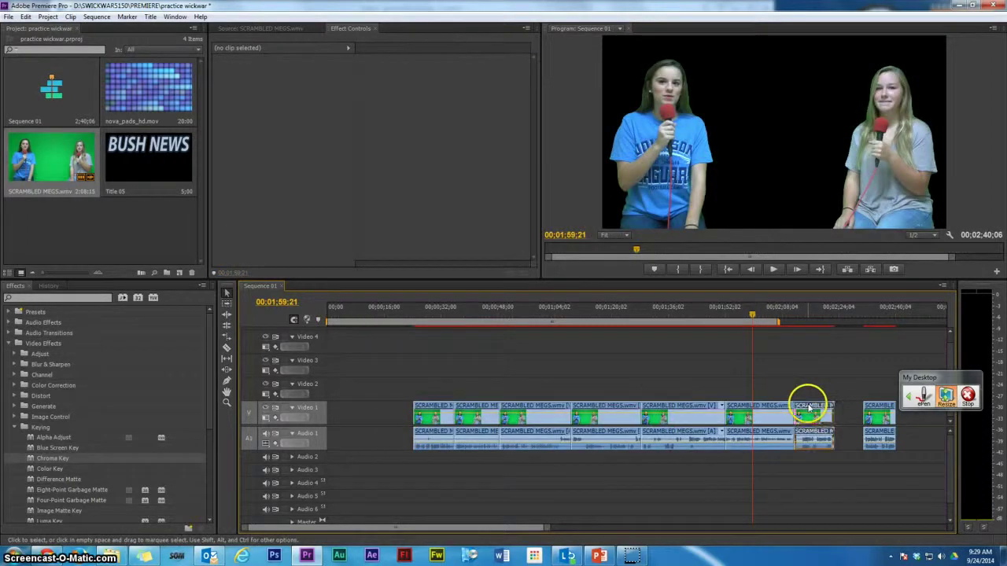
drag(809, 404, 319, 427)
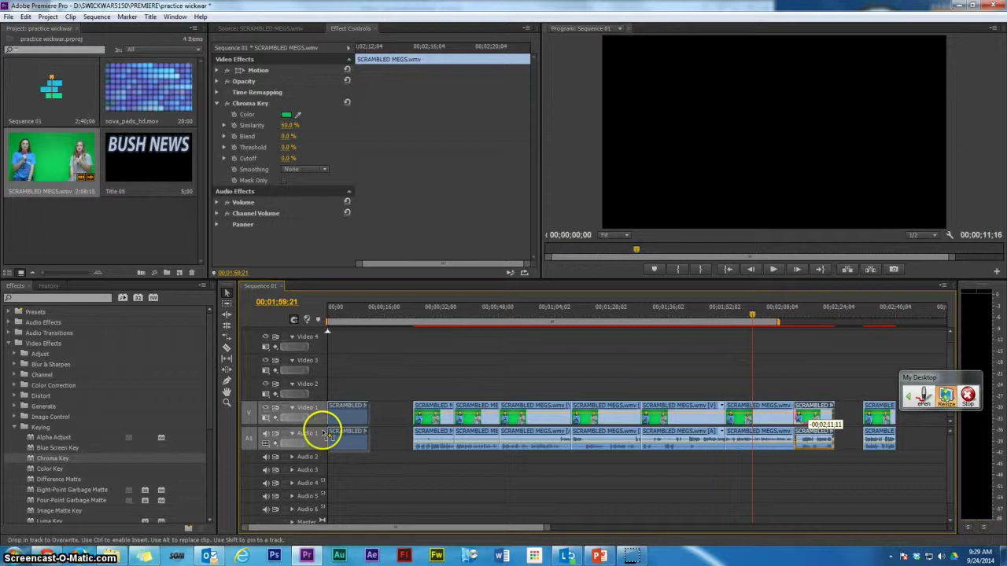
Ripple delete the gap after the first segment and the gap before the last segment.
drag(396, 435, 391, 418)
right_click(396, 424)
click(421, 425)
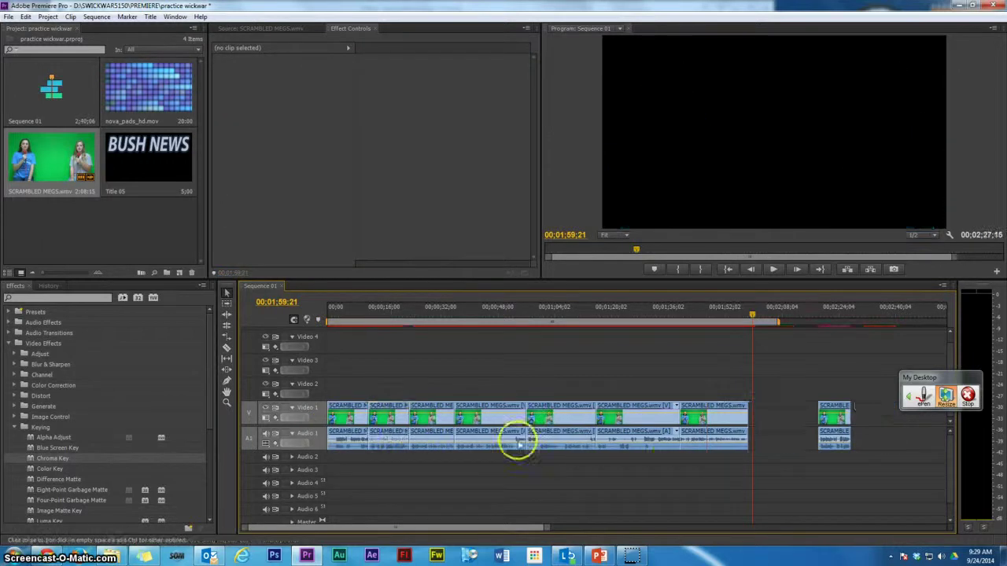
right_click(790, 417)
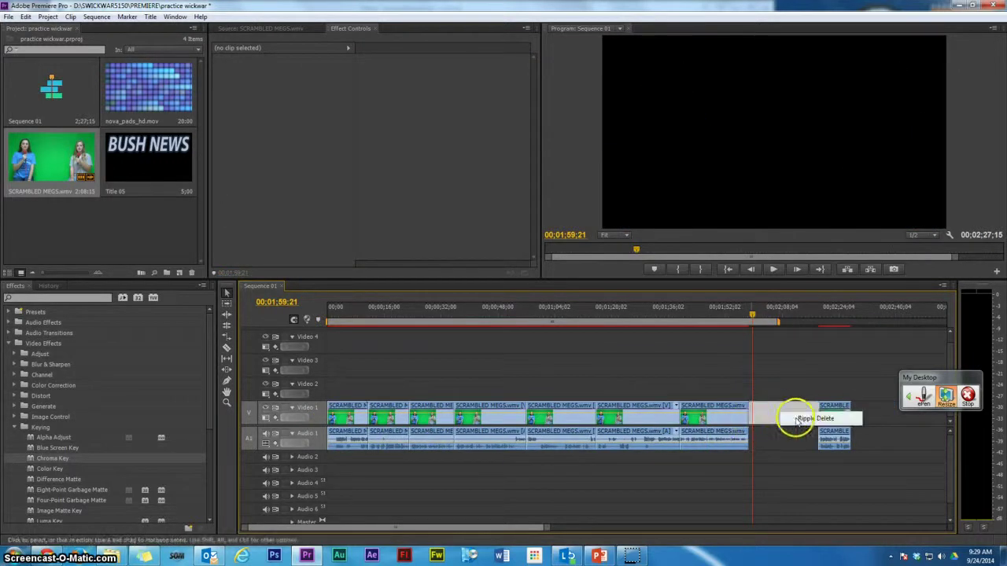
click(801, 419)
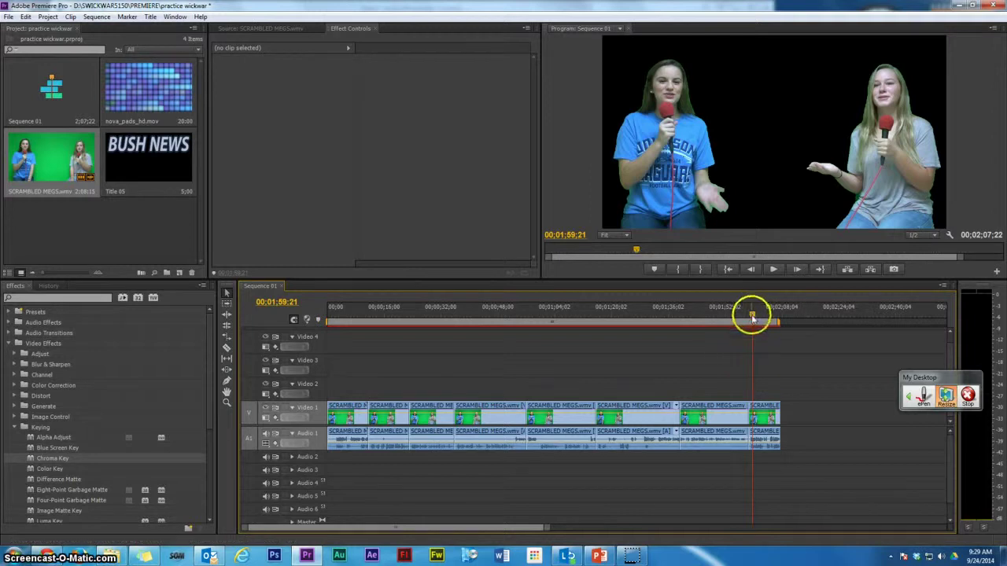
Return the playhead to the sequence start and move all the SCRAMBLED MEGS.wmv video segments from Video 1 up to Video 2.
drag(752, 316, 321, 356)
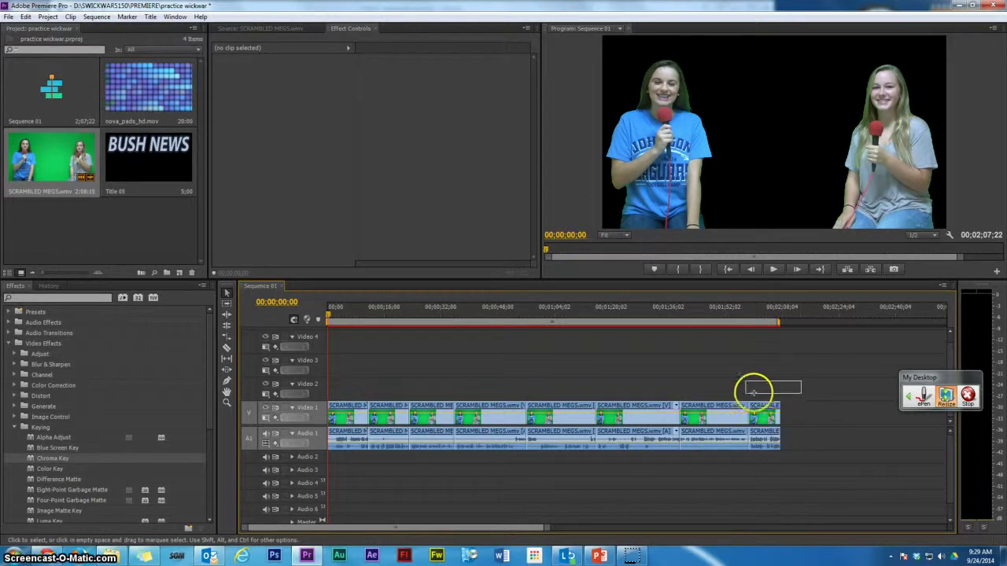
drag(753, 390, 355, 411)
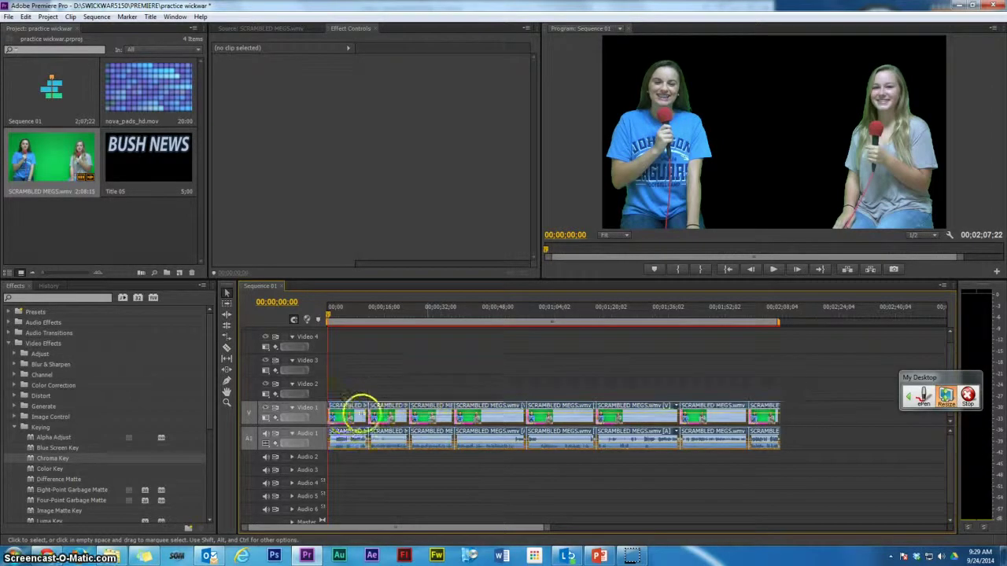
click(372, 440)
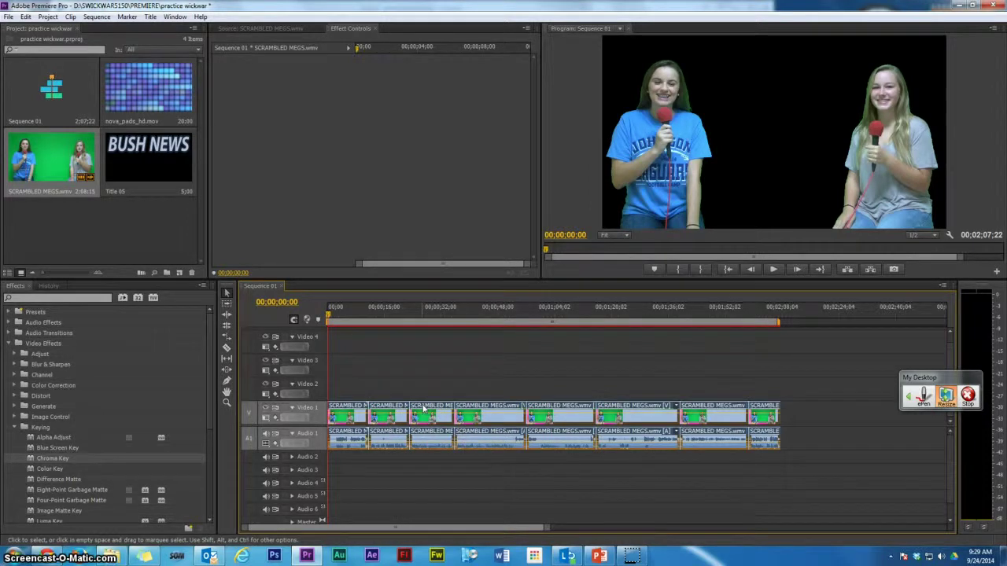
drag(422, 409, 447, 403)
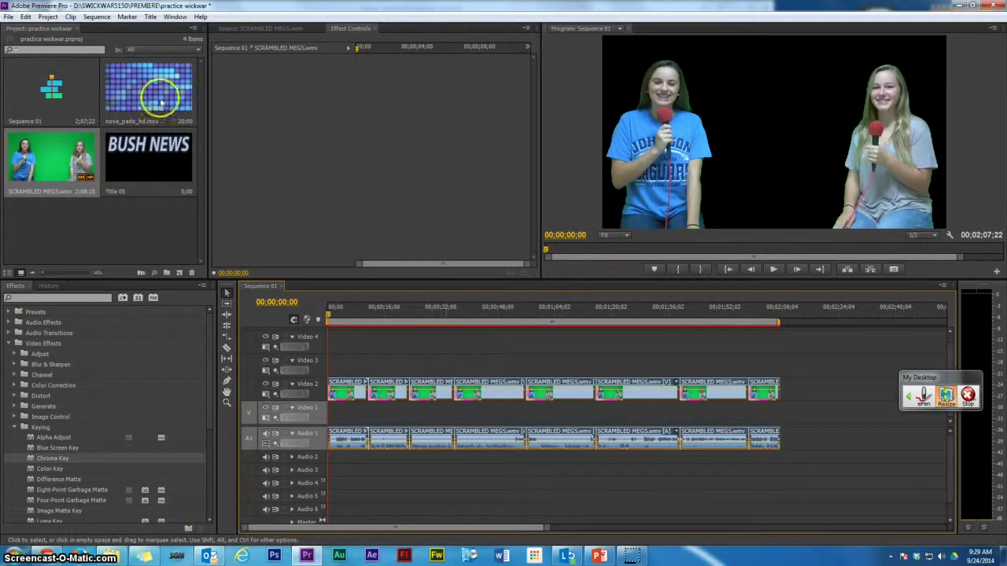
Place two copies of nova_pads_hd.mov end to end at the start of Video 1 and play across their join.
drag(161, 100, 328, 411)
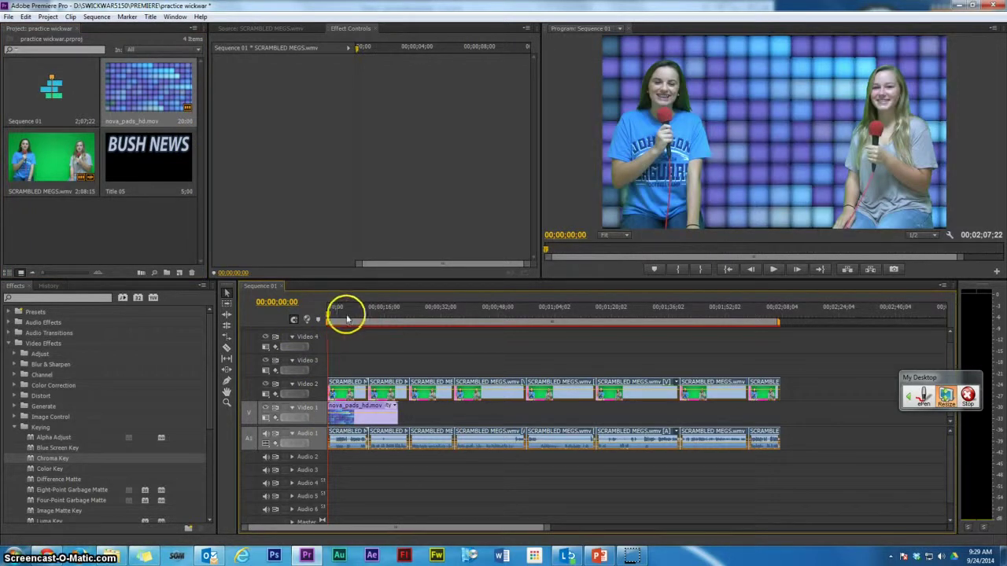
drag(164, 100, 403, 418)
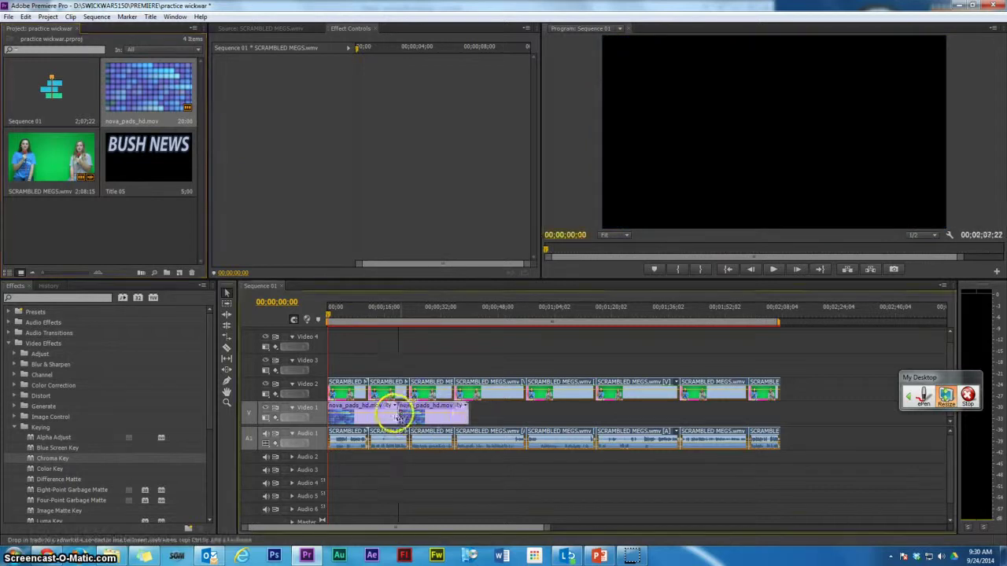
click(384, 314)
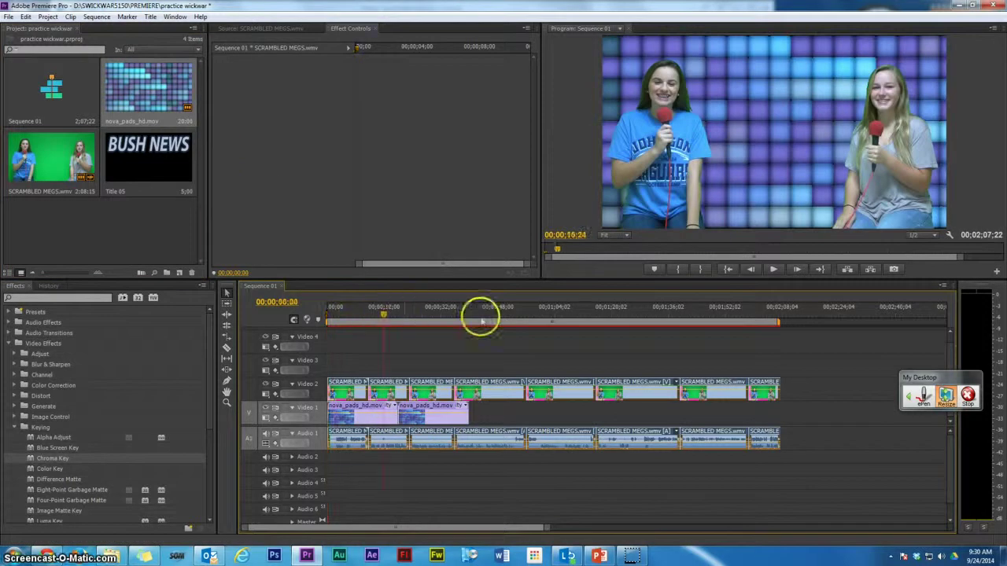
click(774, 270)
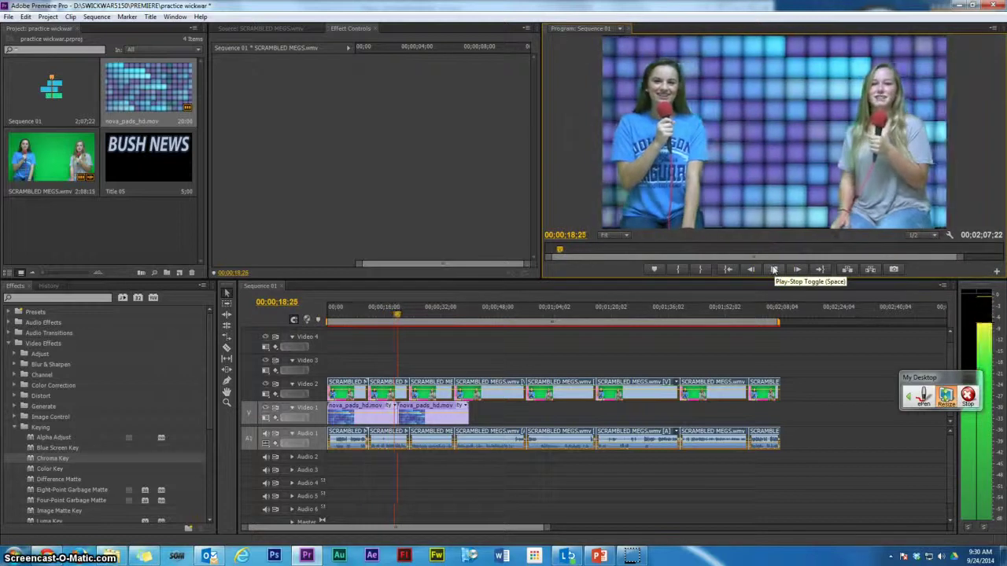
click(774, 270)
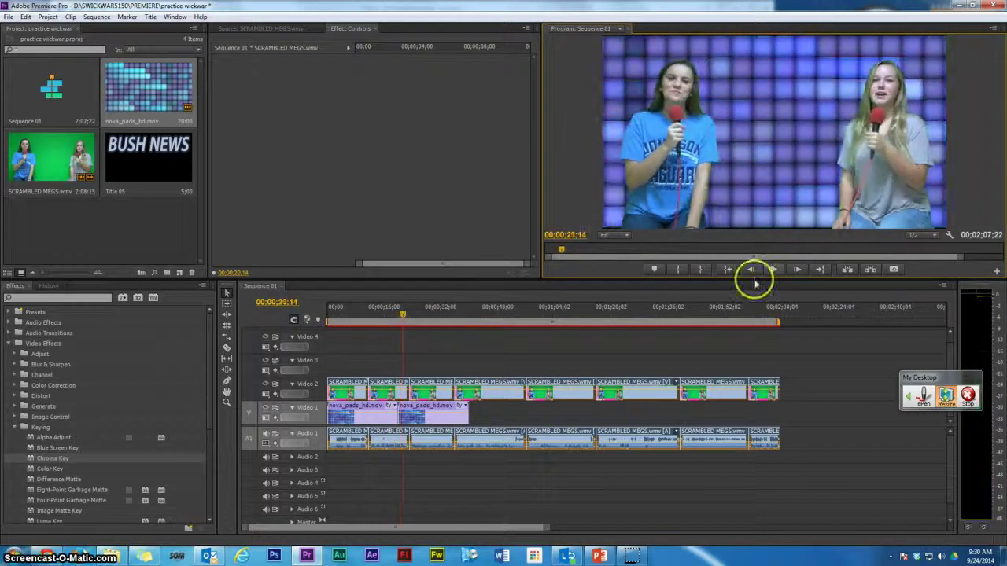
Add five more nova_pads_hd.mov copies end to end on Video 1, ending the last one with the footage, and play the result.
drag(161, 100, 69, 100)
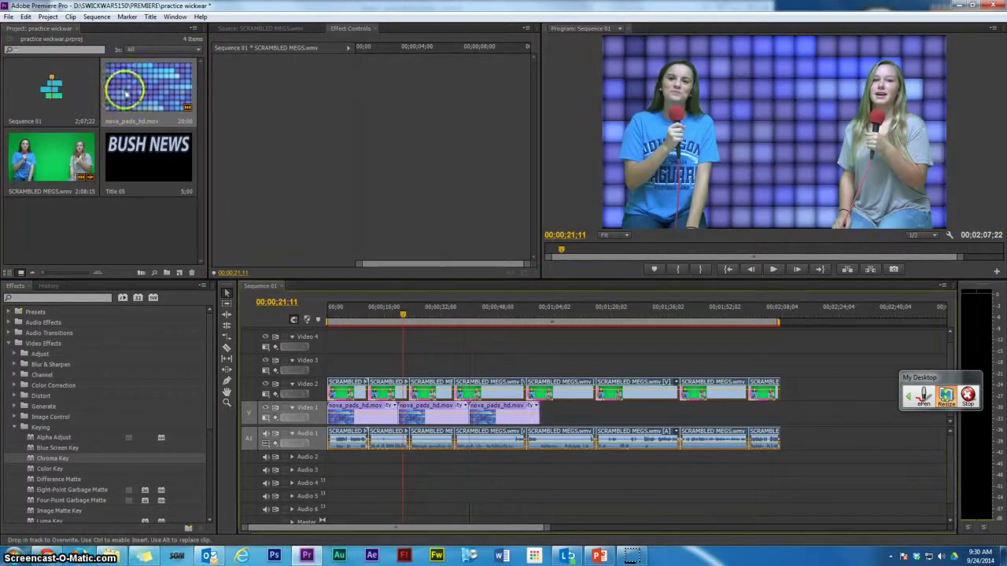
drag(149, 90, 551, 417)
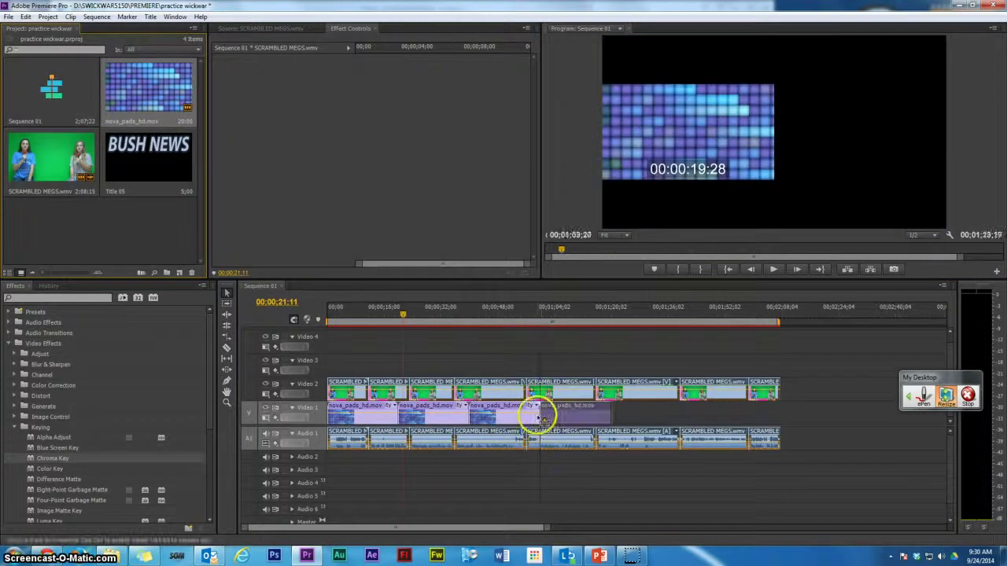
drag(395, 264, 618, 411)
drag(128, 110, 689, 416)
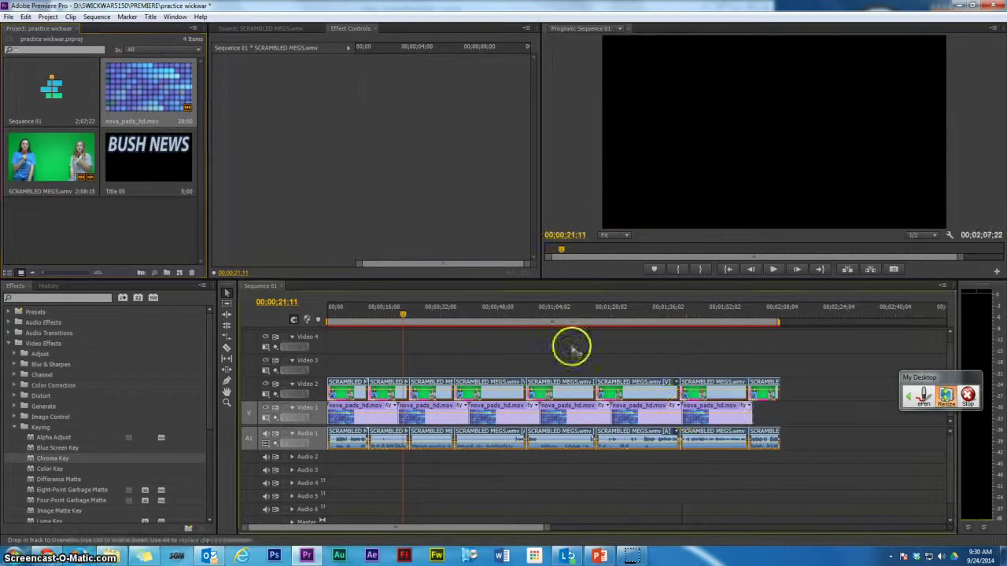
drag(173, 105, 778, 407)
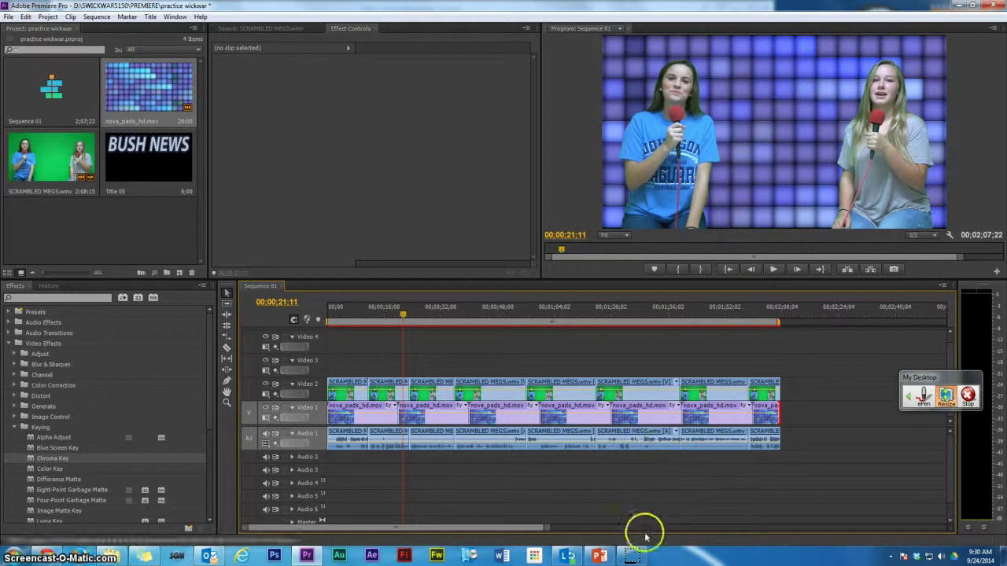
key(space)
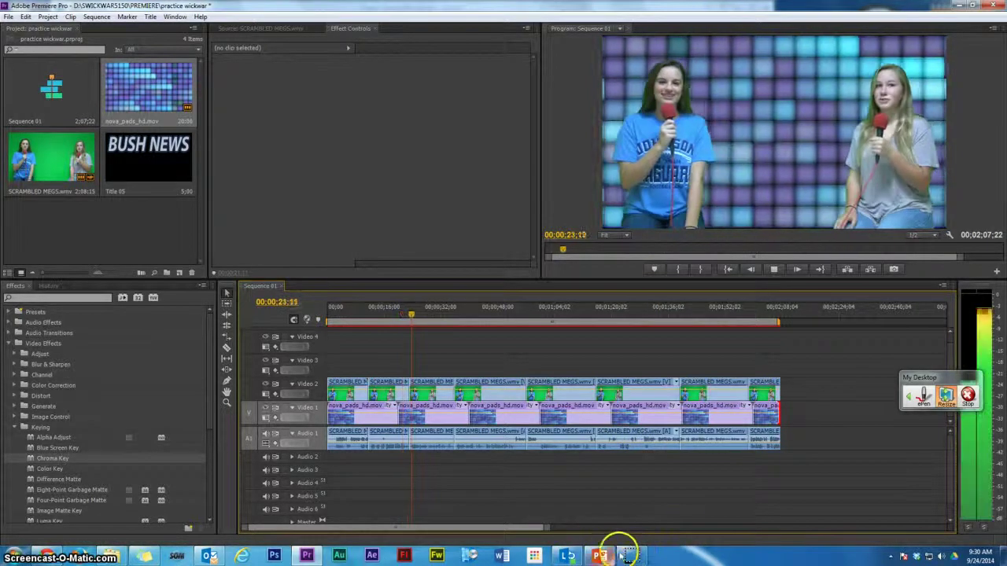